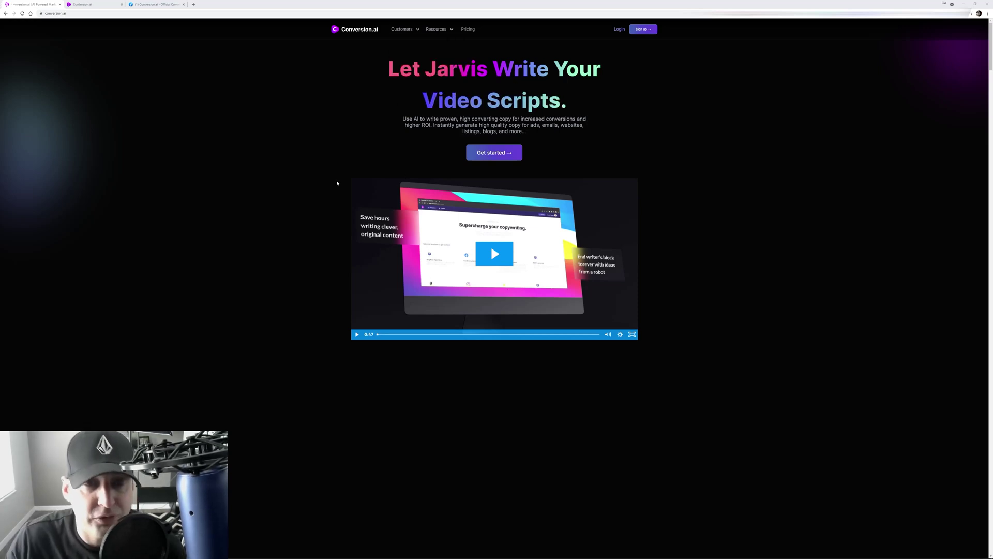
Review the features listed on the $29/month plan card of the Pricing page
{"action": "left_click", "coordinate": [464, 33]}
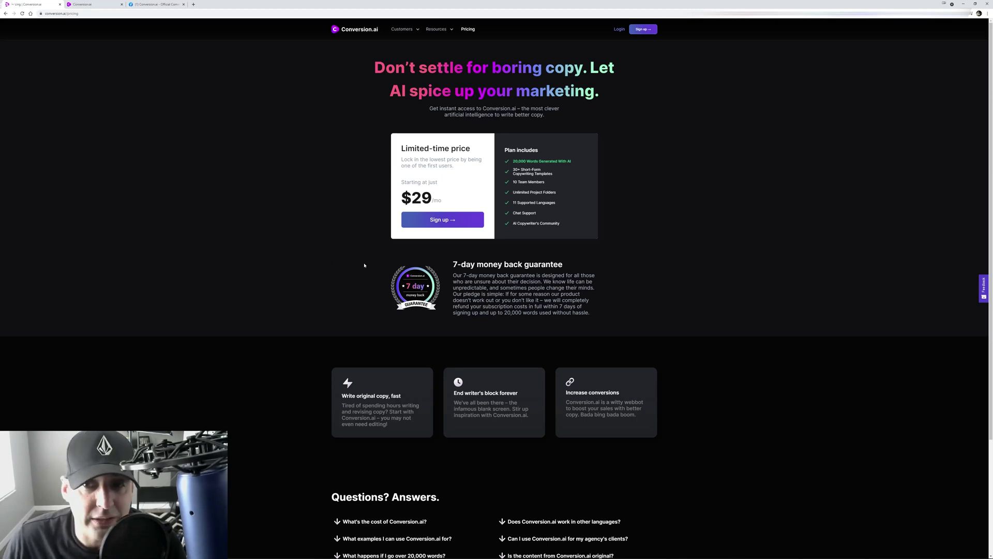
{"action": "left_click_drag", "start_coordinate": [588, 223], "coordinate": [512, 165]}
{"action": "left_click", "coordinate": [643, 273]}
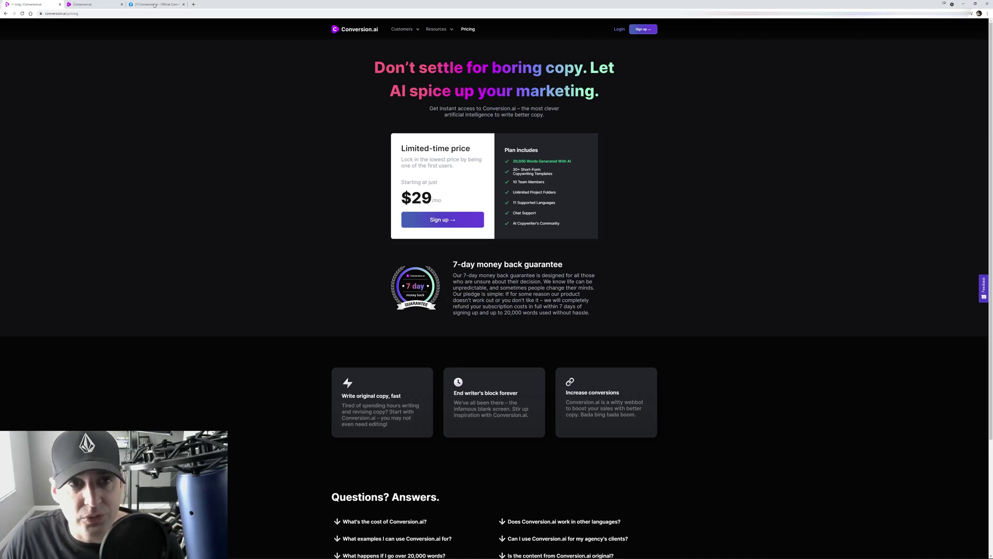
{"action": "left_click", "coordinate": [80, 5]}
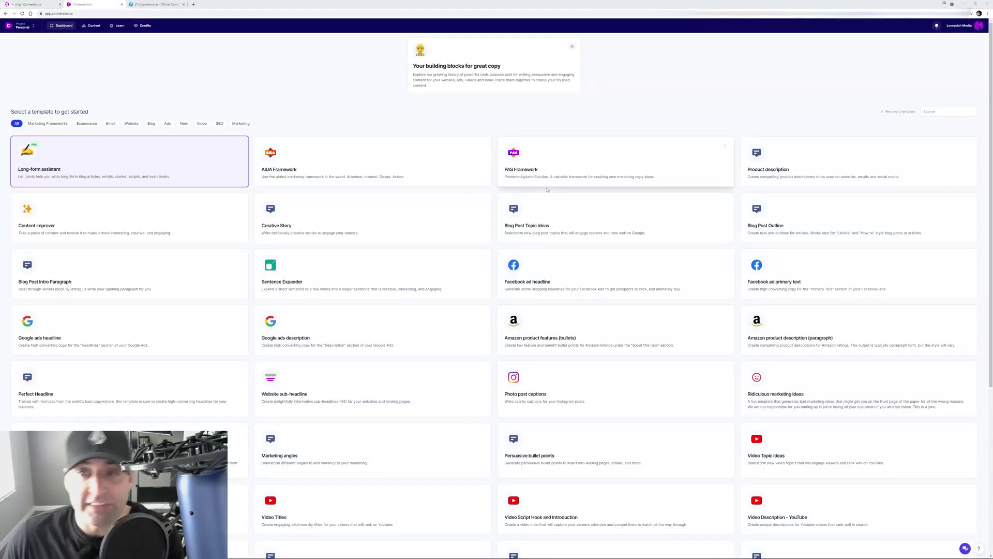
{"action": "scroll", "coordinate": [450, 243], "scroll_direction": "down", "scroll_amount": 3}
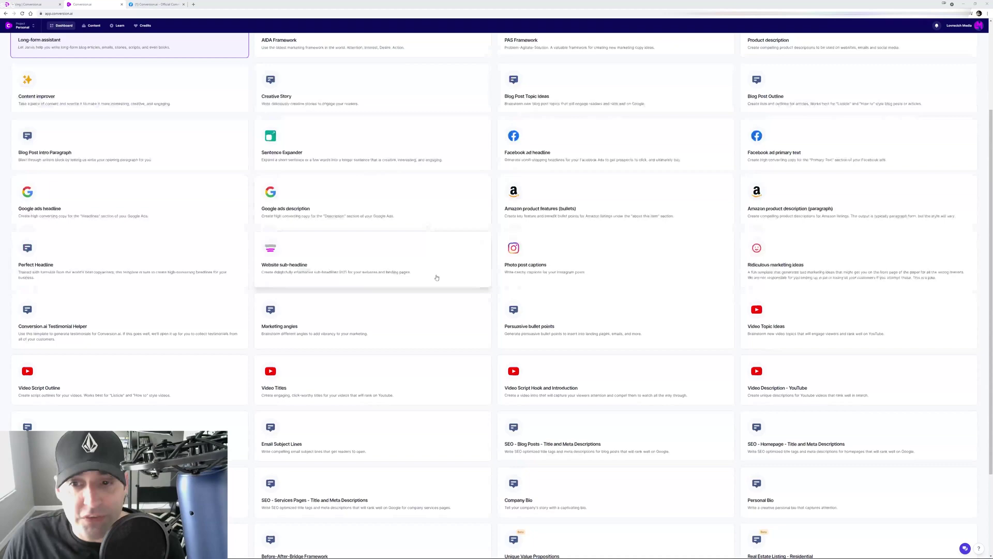
{"action": "scroll", "coordinate": [445, 277], "scroll_direction": "up", "scroll_amount": 3}
{"action": "scroll", "coordinate": [435, 276], "scroll_direction": "down", "scroll_amount": 3}
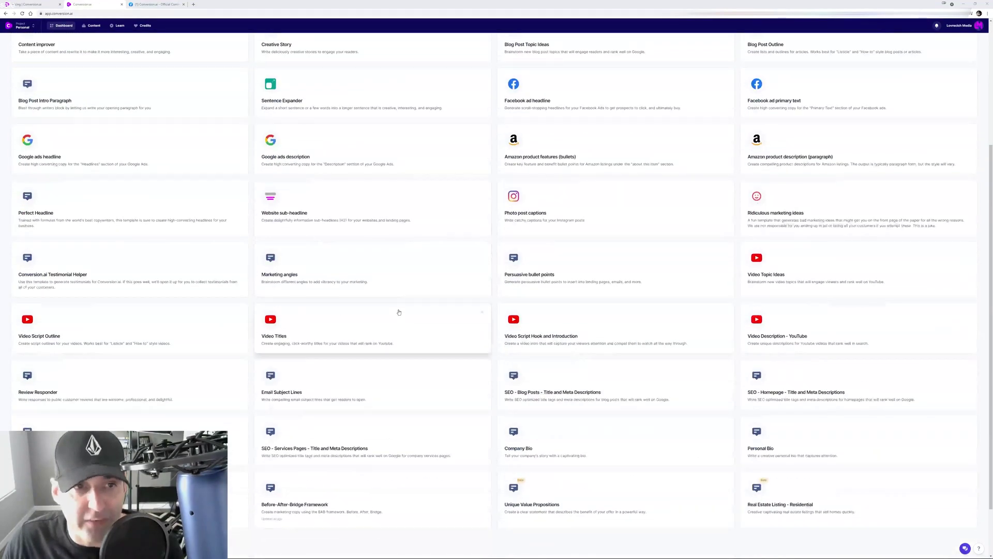
{"action": "scroll", "coordinate": [424, 320], "scroll_direction": "up", "scroll_amount": 4}
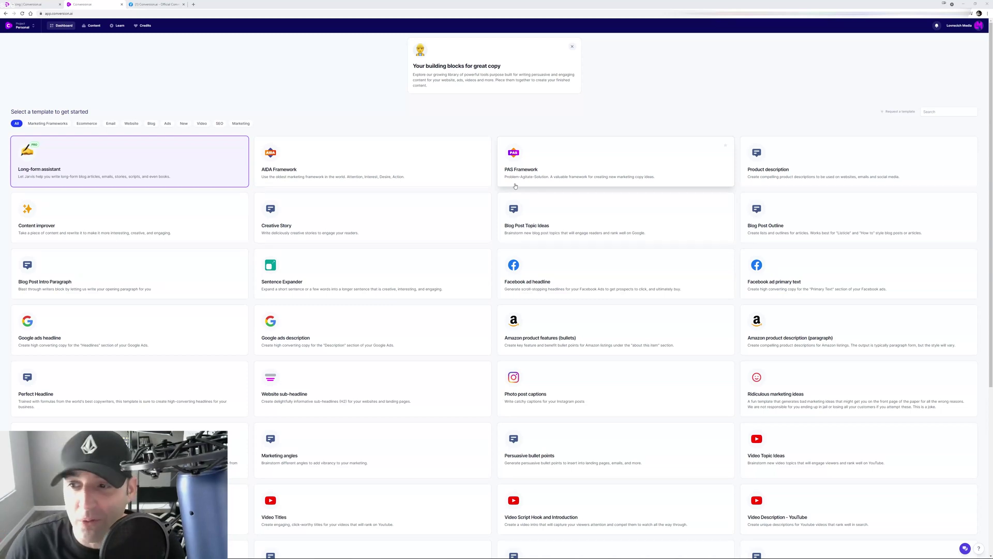
{"action": "scroll", "coordinate": [554, 188], "scroll_direction": "down", "scroll_amount": 1}
{"action": "scroll", "coordinate": [554, 187], "scroll_direction": "down", "scroll_amount": 2}
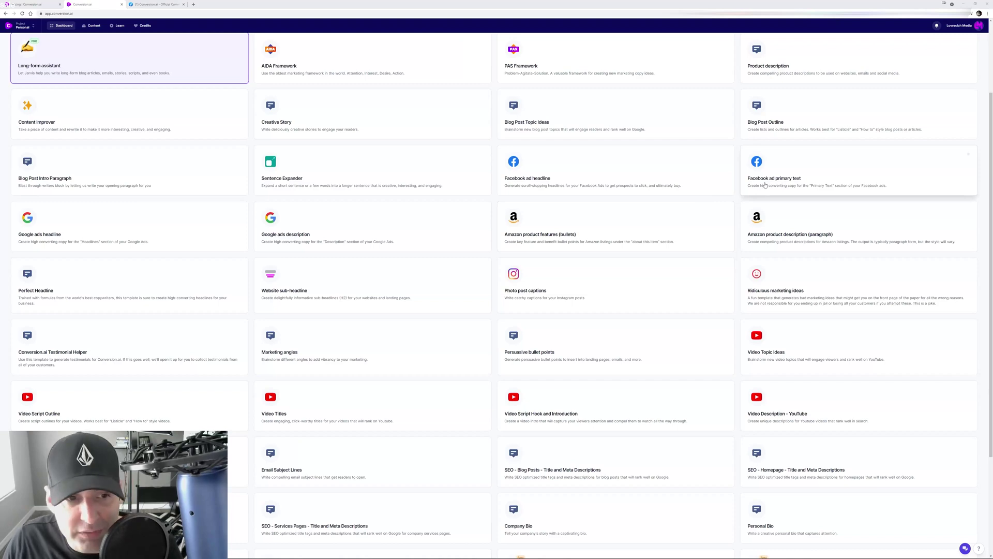
{"action": "scroll", "coordinate": [765, 185], "scroll_direction": "down", "scroll_amount": 3}
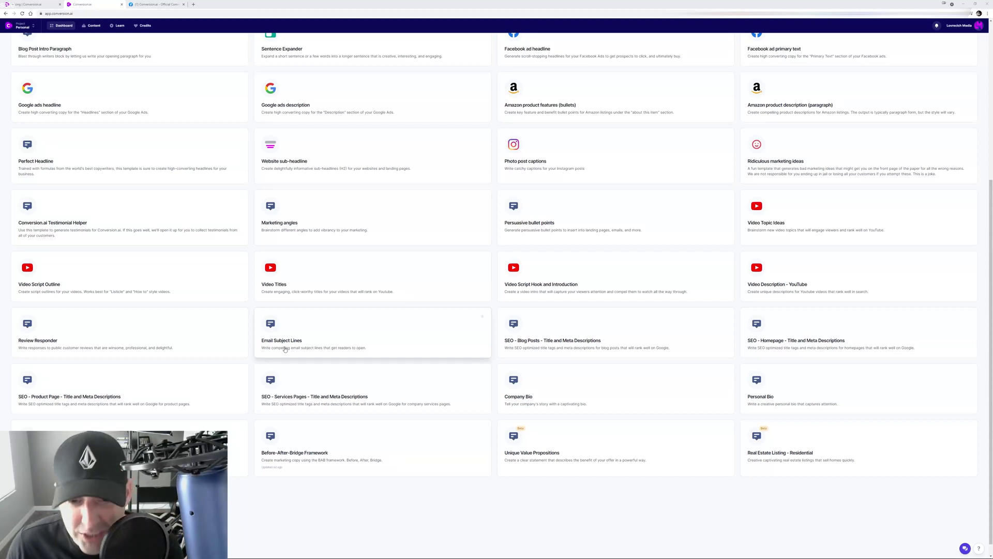
{"action": "scroll", "coordinate": [548, 262], "scroll_direction": "up", "scroll_amount": 4}
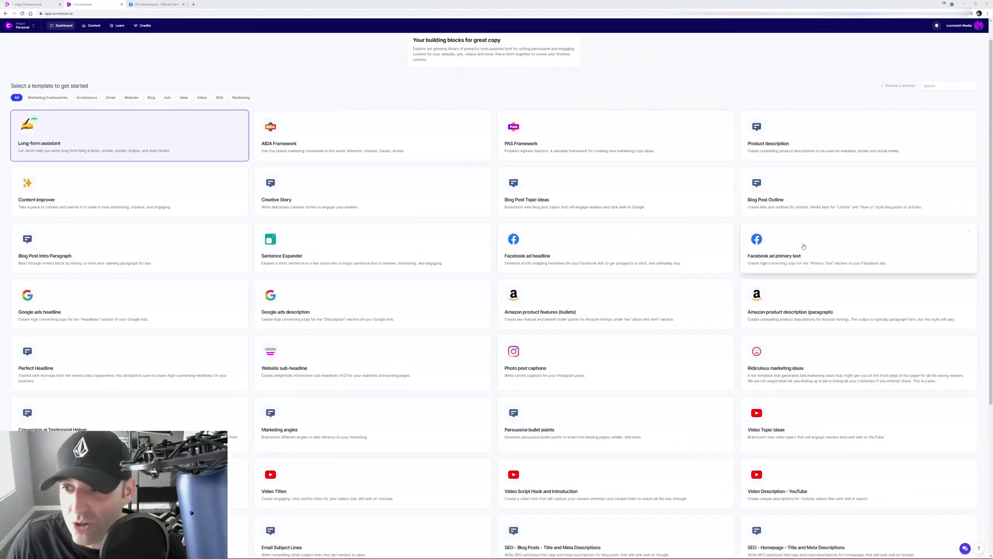
Open the Facebook ad primary text template and delete the 'Facebook Ads' name and 'professional' tone
{"action": "left_click", "coordinate": [801, 248]}
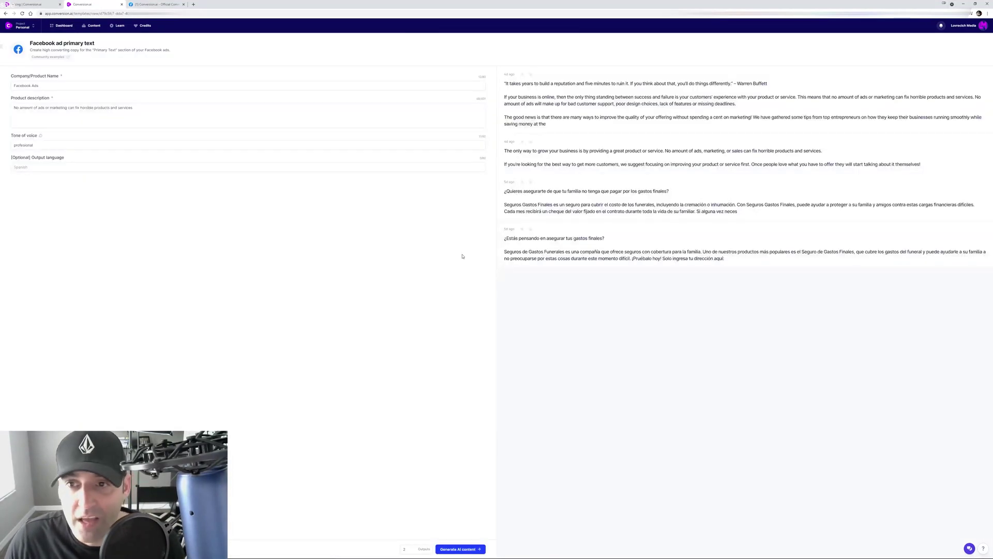
{"action": "left_click_drag", "start_coordinate": [41, 85], "coordinate": [4, 124]}
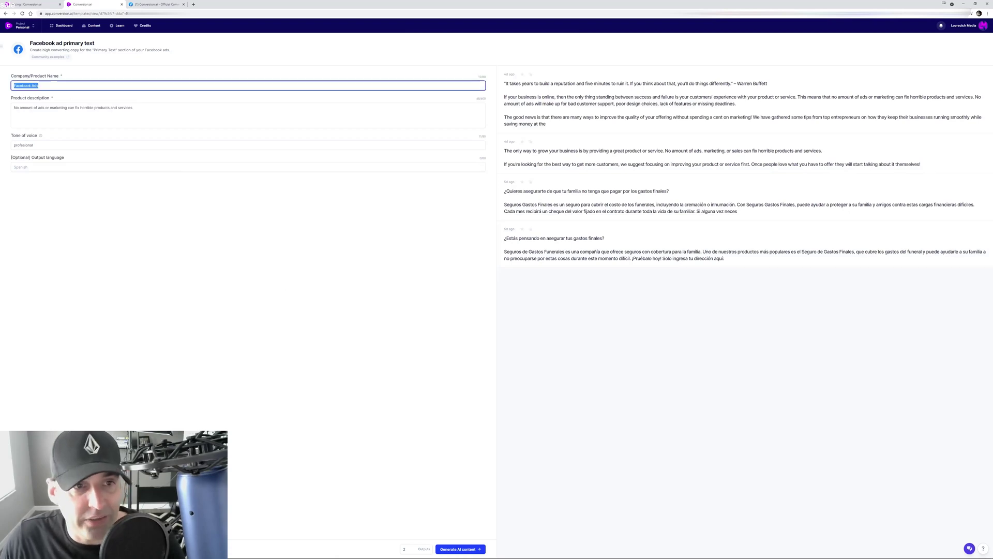
{"action": "key", "text": "BackSpace"}
{"action": "left_click", "coordinate": [31, 145]}
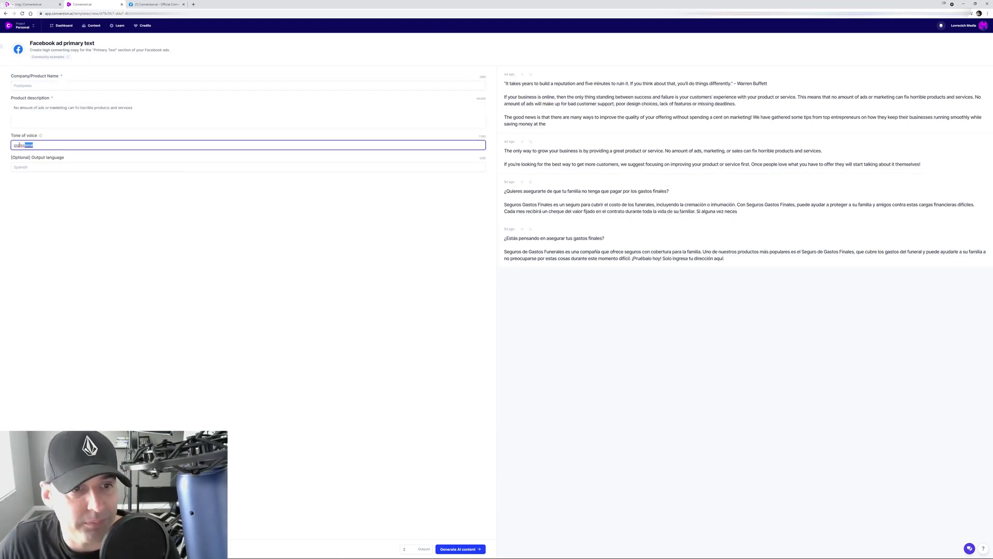
{"action": "double_click", "coordinate": [43, 147]}
{"action": "key", "text": "BackSpace"}
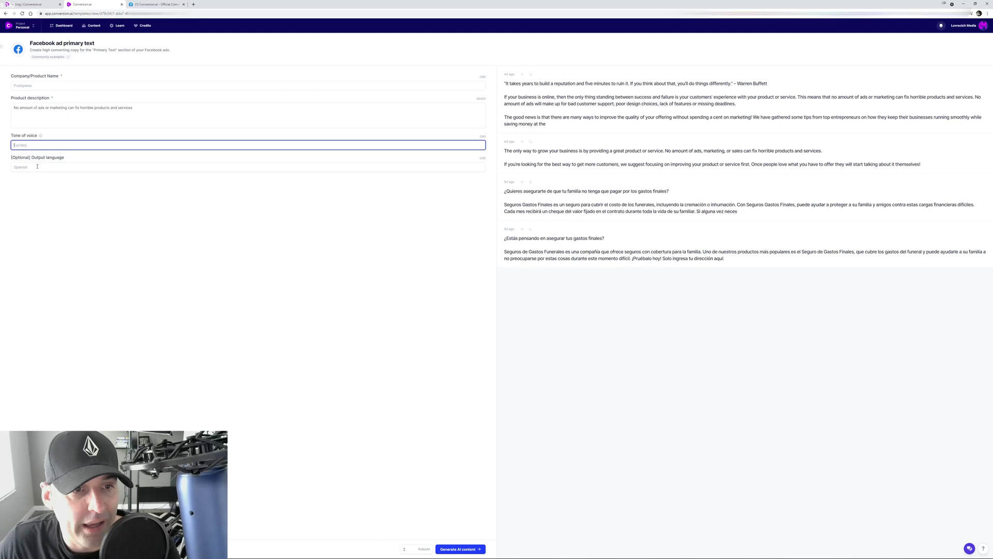
{"action": "left_click", "coordinate": [38, 166]}
{"action": "left_click", "coordinate": [120, 364]}
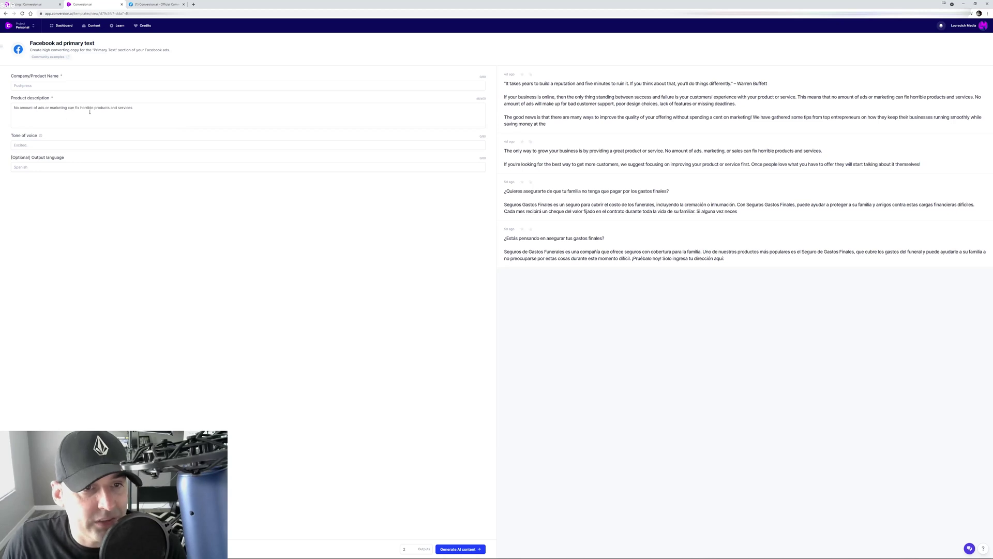
Delete the old product description from the template
{"action": "left_click_drag", "start_coordinate": [133, 108], "coordinate": [15, 109]}
{"action": "key", "text": "BackSpace"}
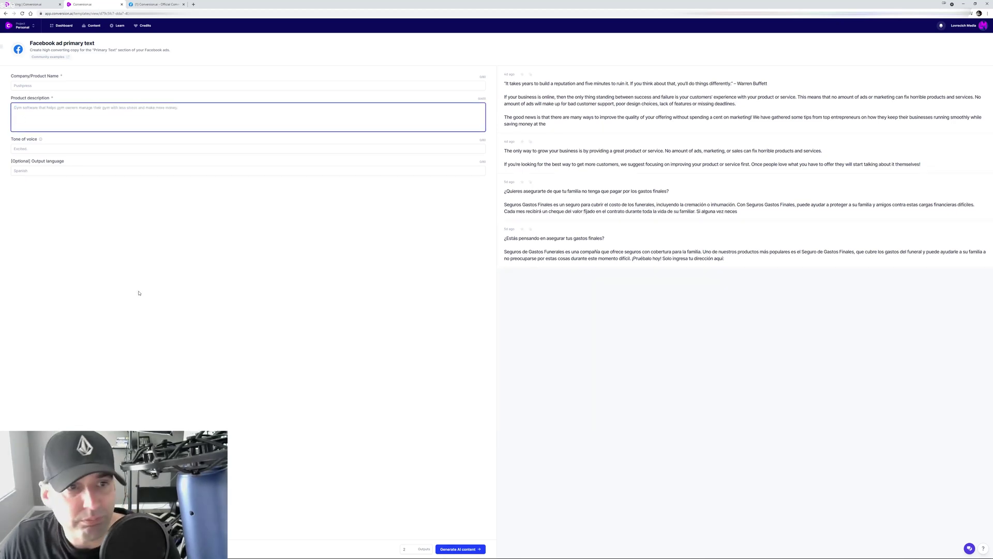
{"action": "left_click", "coordinate": [99, 280]}
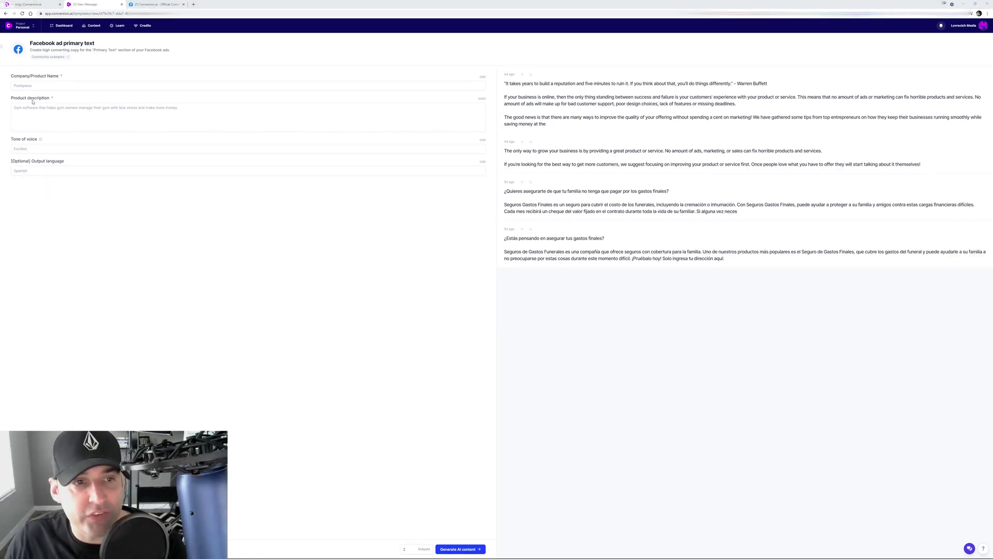
Enter product name 'leggins' and description 'Buy our amazing leggins that are not see through and feel amazing'
{"action": "left_click", "coordinate": [95, 86]}
{"action": "type", "text": "I"}
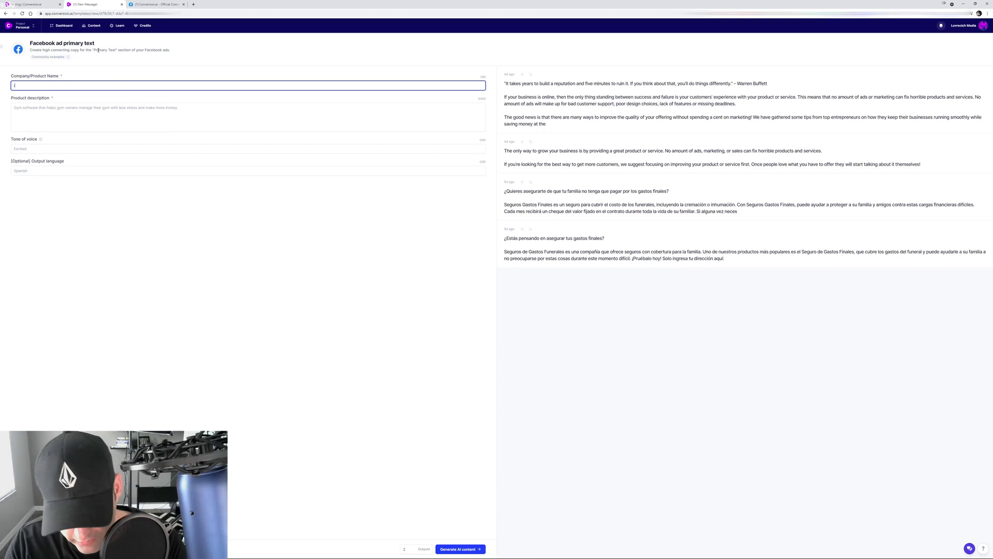
{"action": "type", "text": "eggins"}
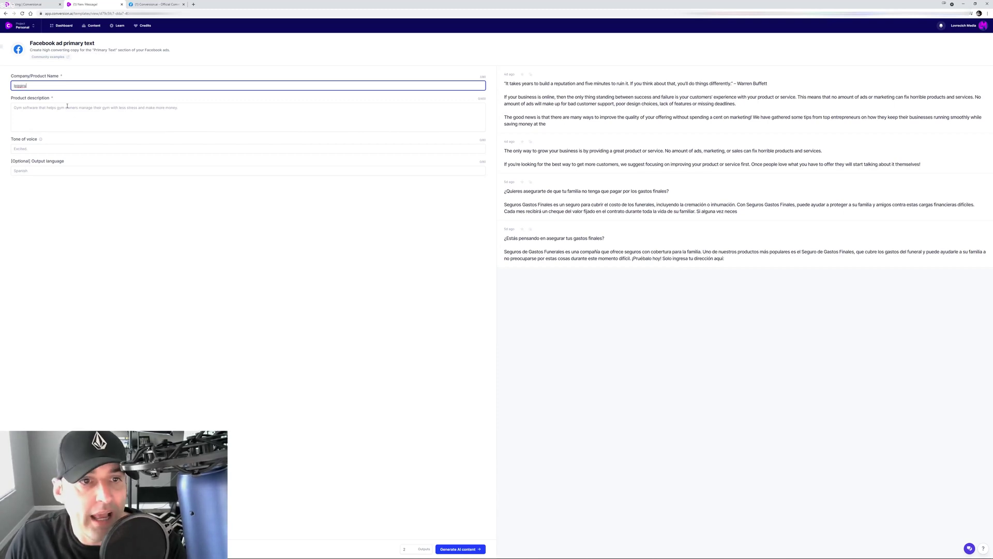
{"action": "left_click", "coordinate": [69, 116]}
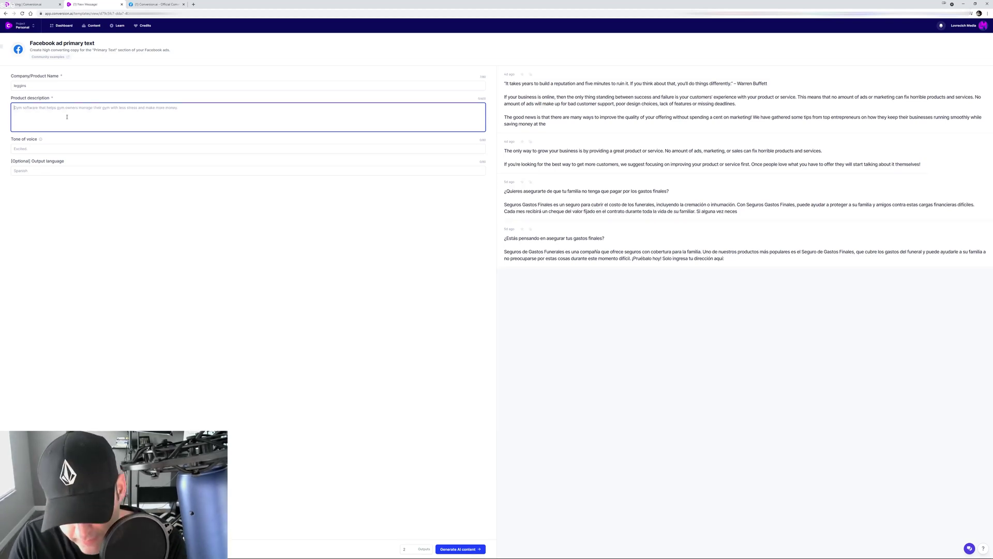
{"action": "type", "text": "Buy "}
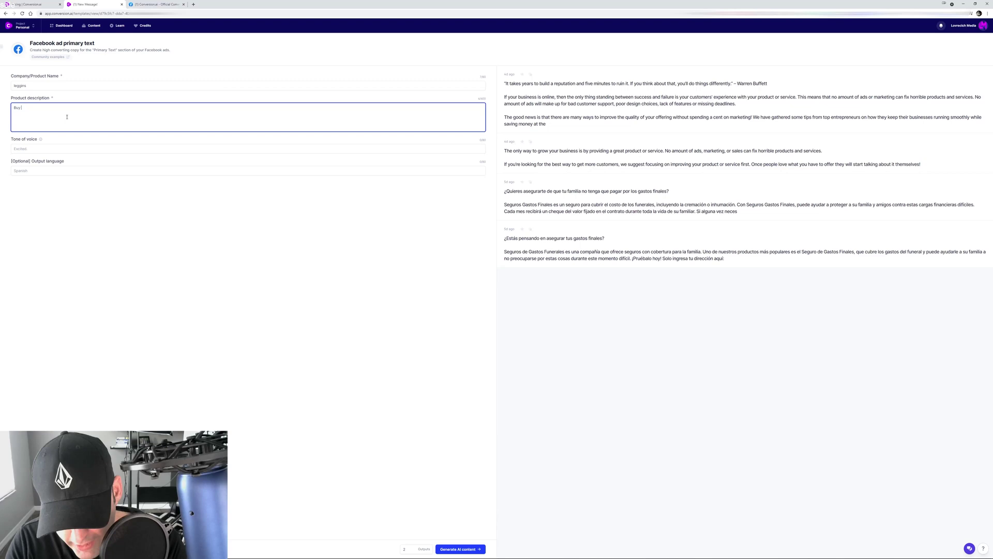
{"action": "type", "text": "our amazing le"}
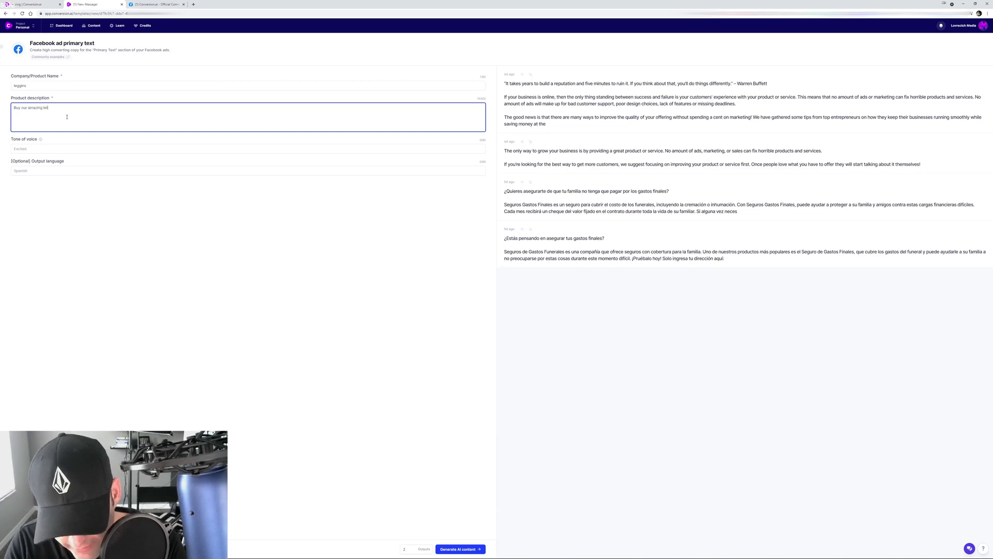
{"action": "type", "text": "ggins"}
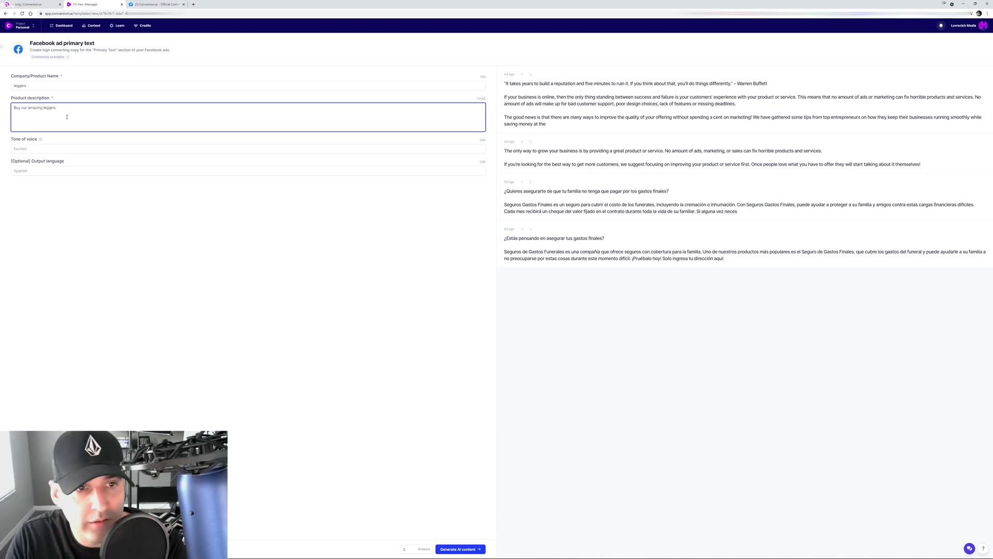
{"action": "type", "text": " whi"}
{"action": "key", "text": "BackSpace"}
{"action": "key", "text": "BackSpace"}
{"action": "key", "text": "BackSpace"}
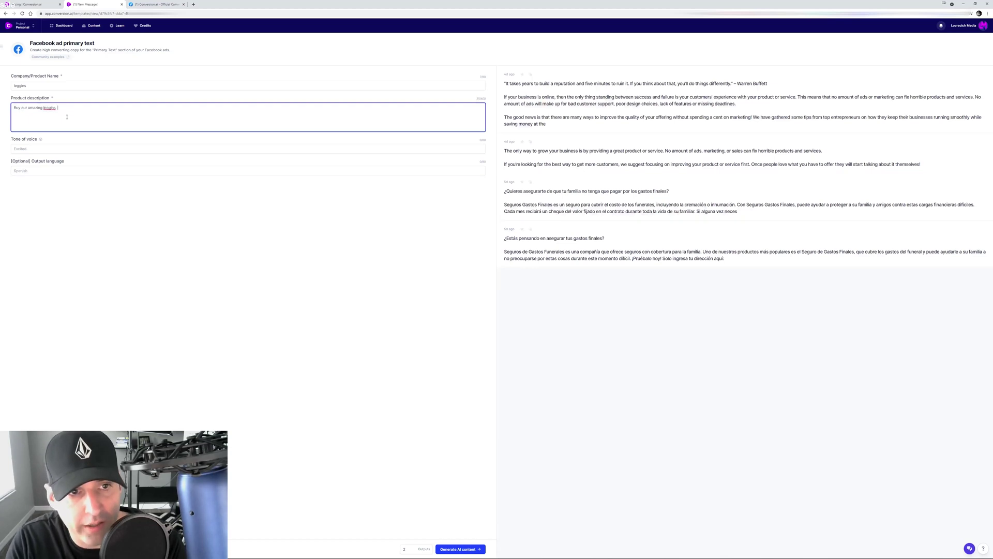
{"action": "type", "text": "that a"}
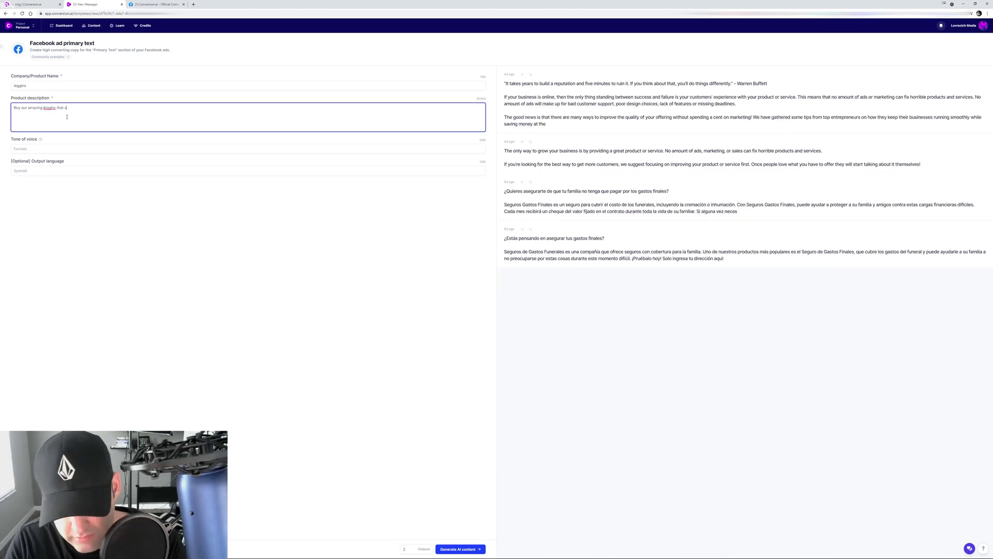
{"action": "type", "text": "re not see tor"}
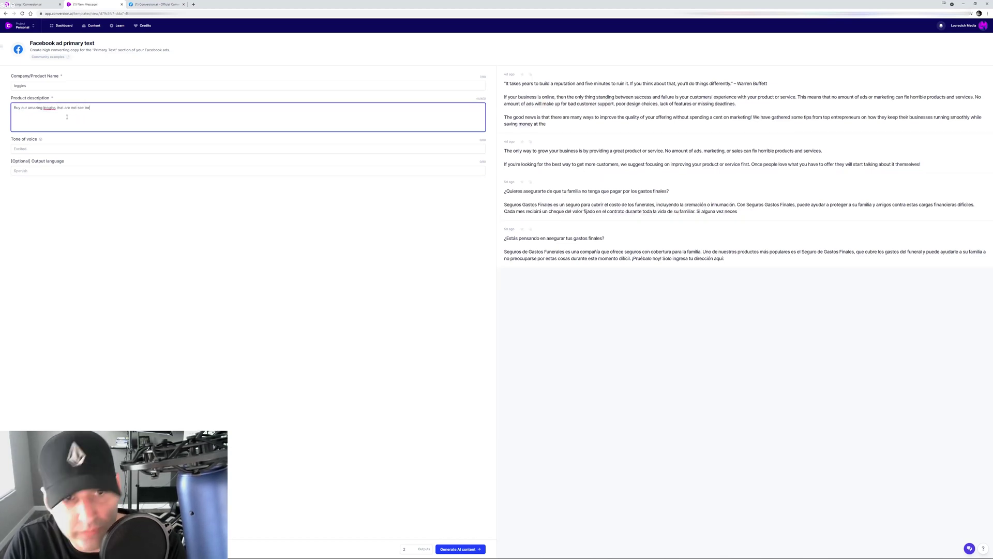
{"action": "key", "text": "BackSpace"}
{"action": "key", "text": "BackSpace"}
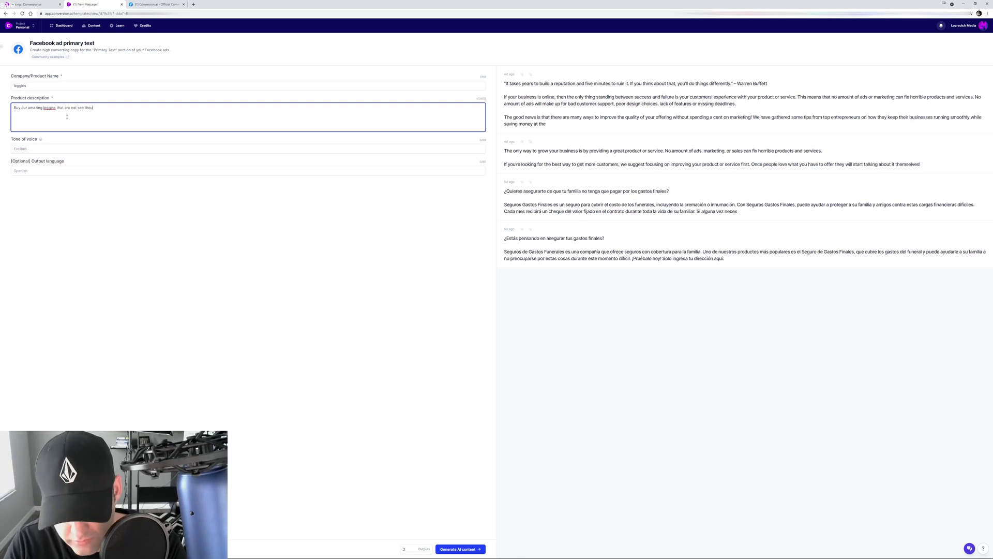
{"action": "key", "text": "BackSpace"}
{"action": "type", "text": "r"}
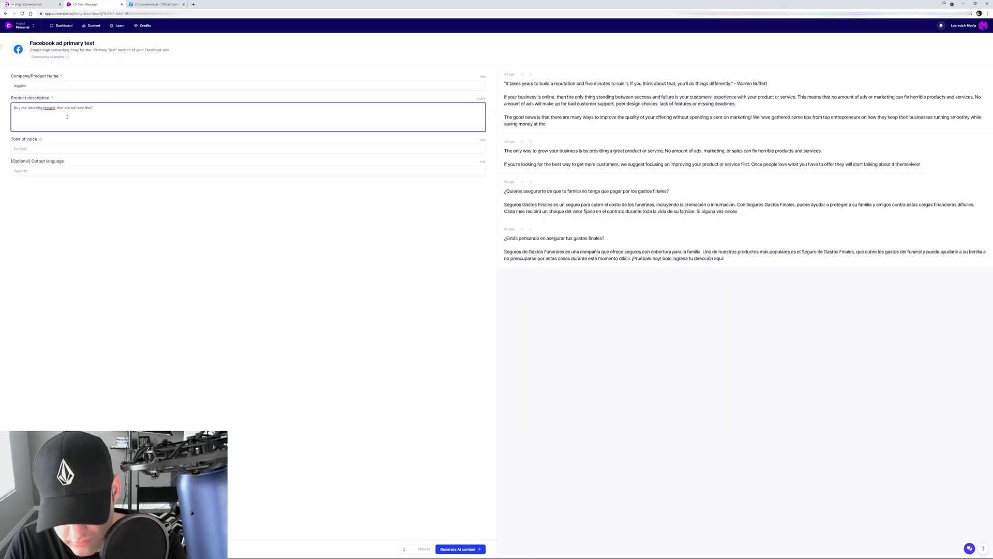
{"action": "type", "text": "ough and"}
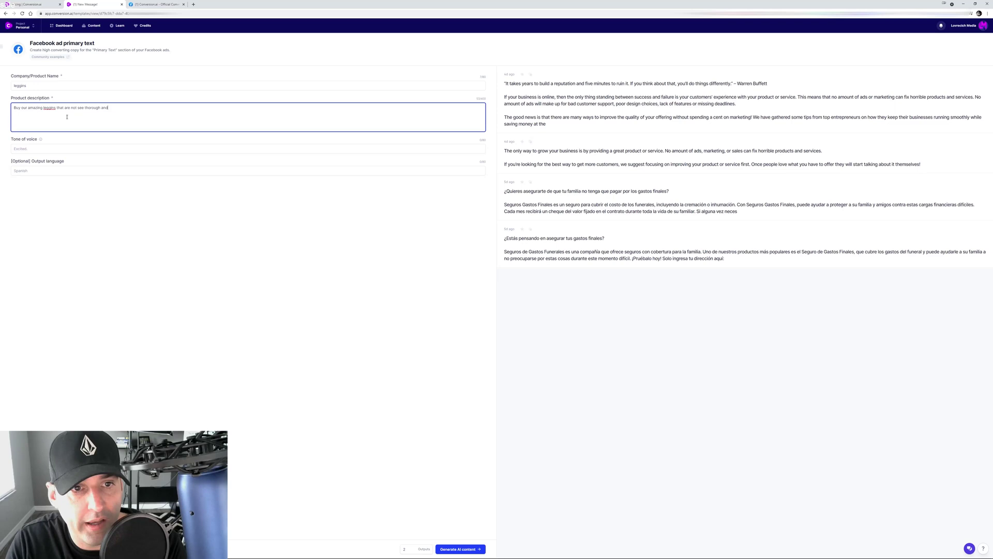
{"action": "type", "text": " feel "}
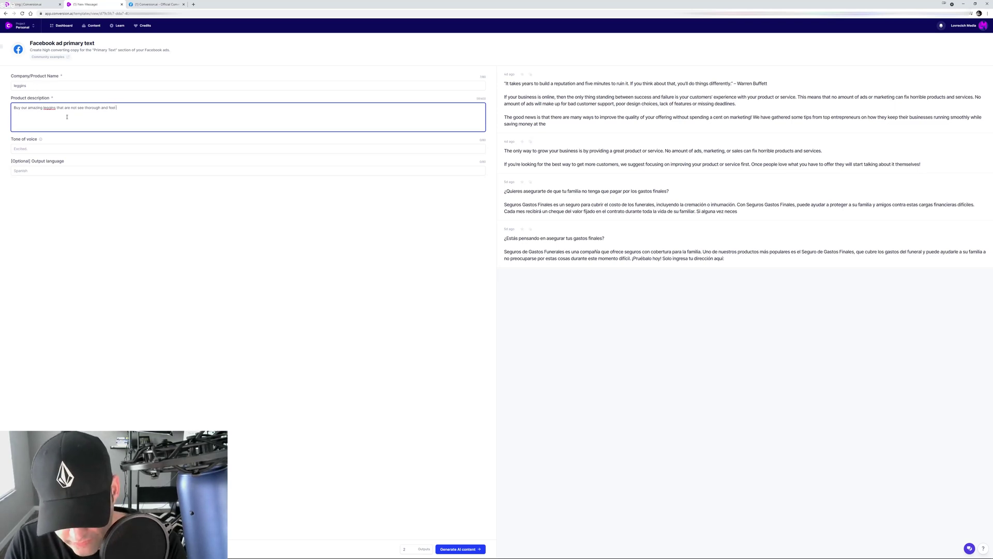
{"action": "type", "text": "amazing"}
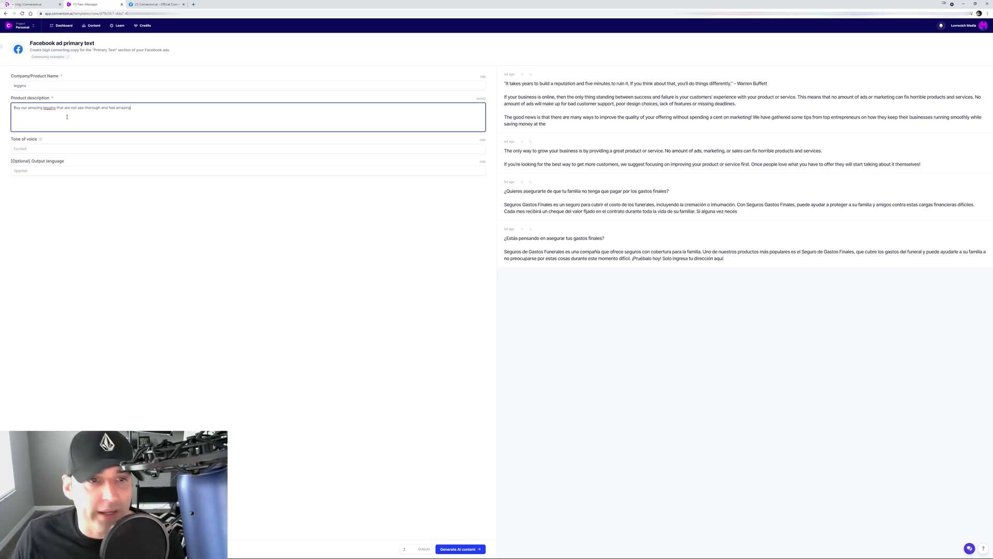
Set the tone of voice to 'excited'
{"action": "left_click", "coordinate": [32, 149]}
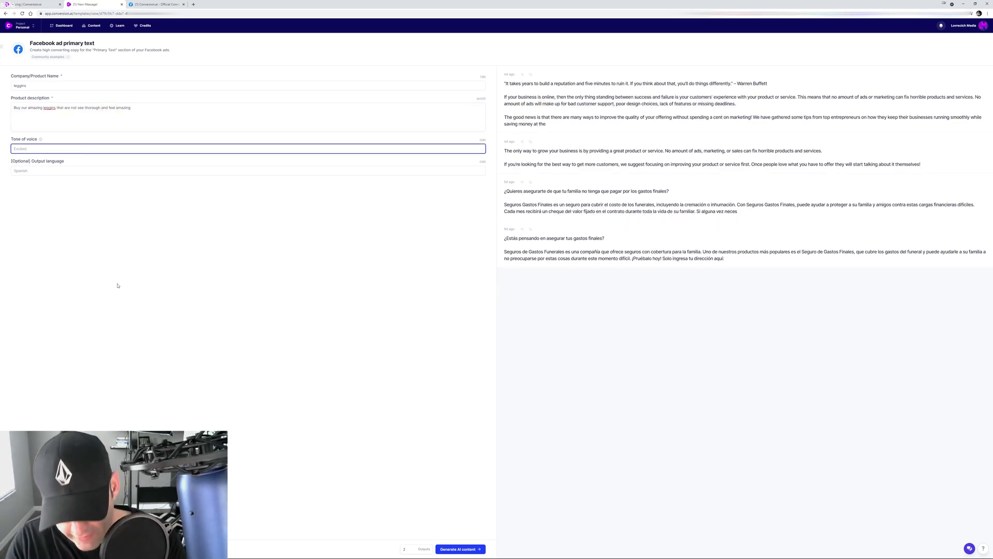
{"action": "type", "text": "exited"}
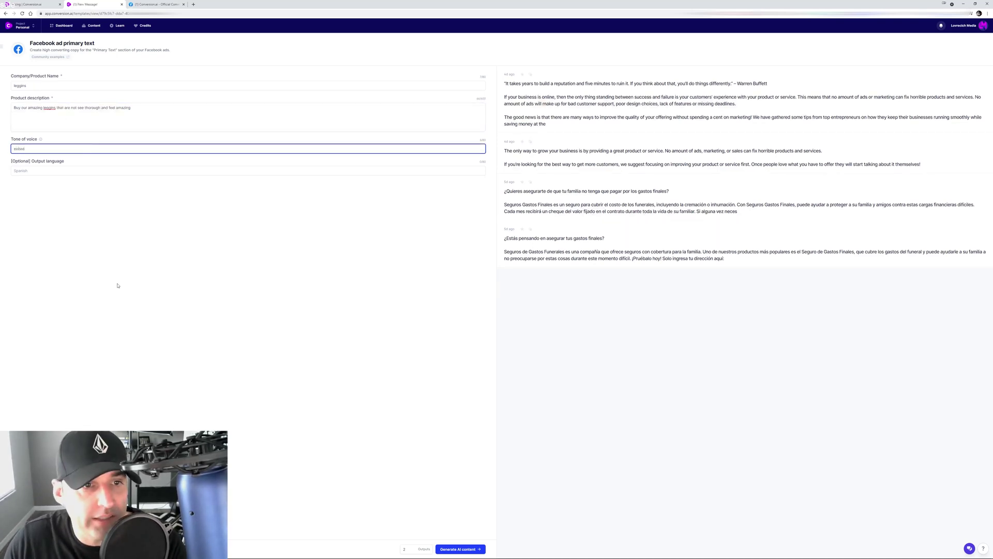
{"action": "key", "text": "BackSpace"}
{"action": "key", "text": "BackSpace"}
{"action": "key", "text": "BackSpace"}
{"action": "key", "text": "BackSpace"}
{"action": "type", "text": "ci"}
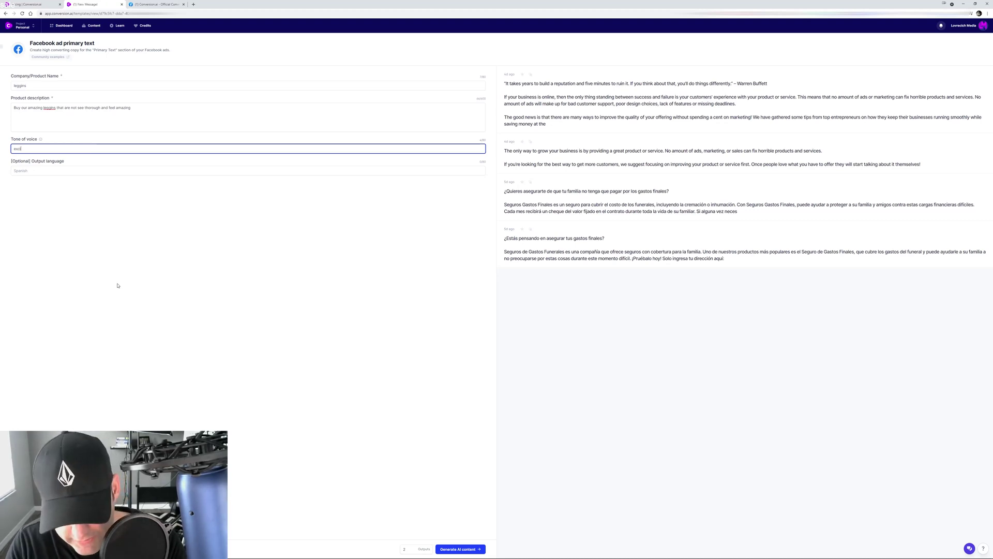
{"action": "type", "text": "ted"}
{"action": "left_click", "coordinate": [105, 286]}
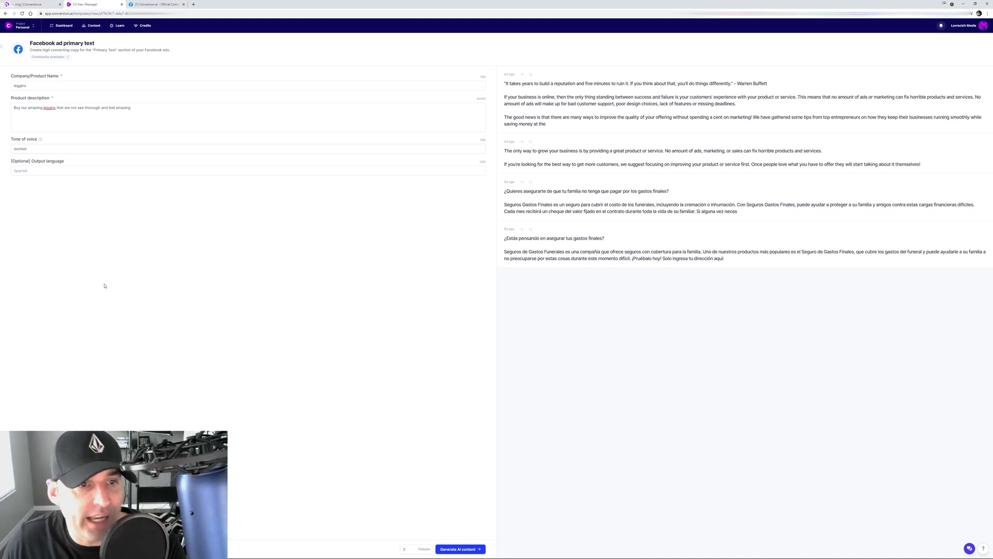
Generate one ad text, 'Are you tired of wearing boring leggings?', and copy it
{"action": "left_click", "coordinate": [412, 552]}
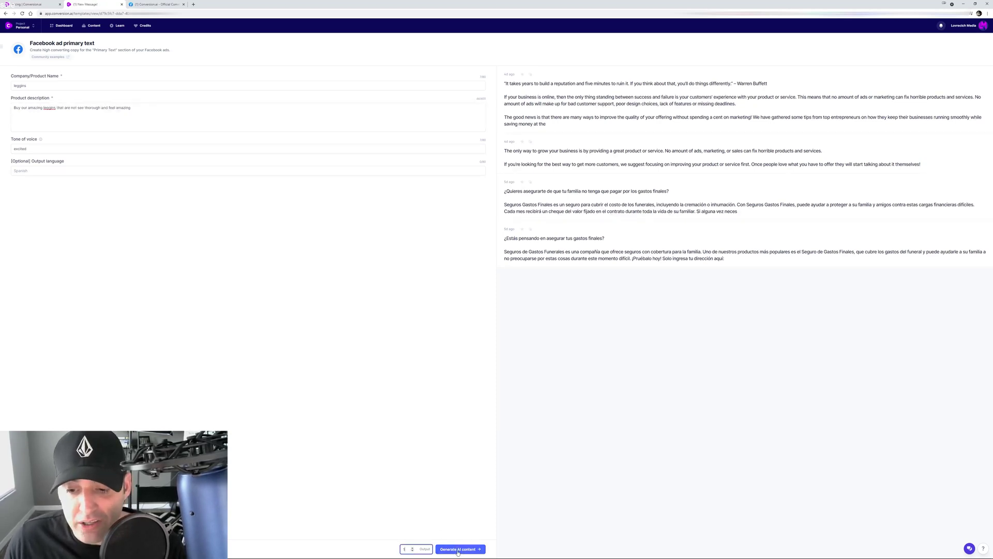
{"action": "left_click", "coordinate": [458, 550]}
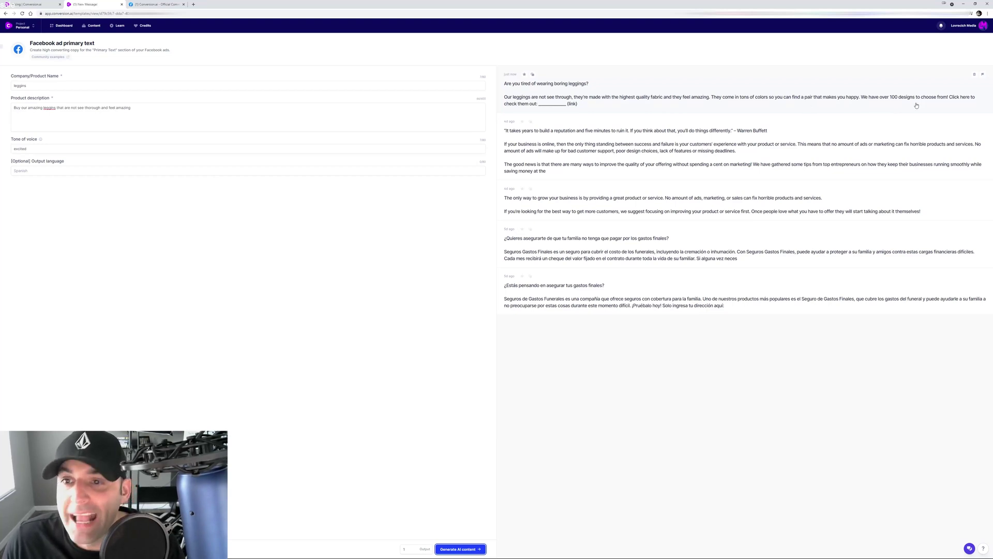
{"action": "left_click", "coordinate": [940, 104]}
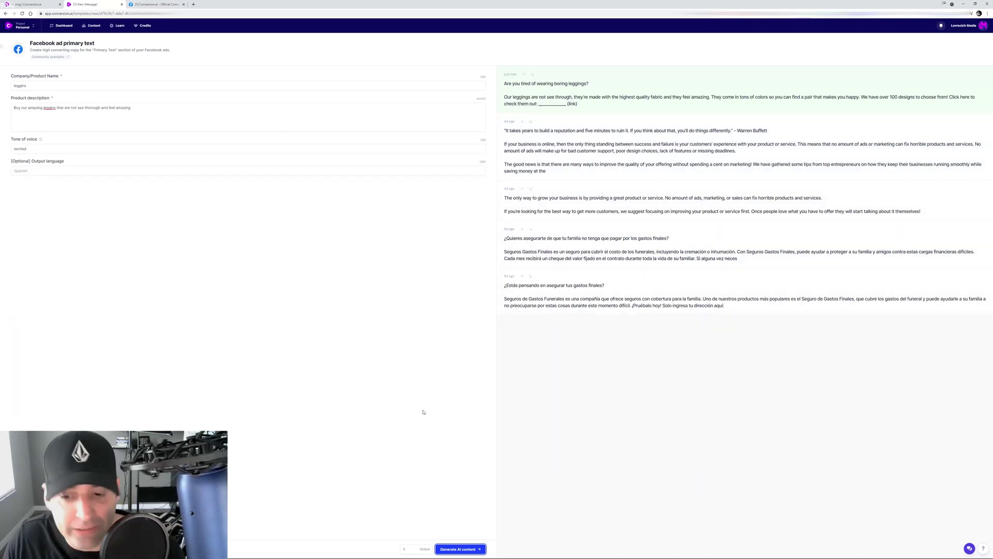
Generate another leggings ad, copy the product description text, and return to the Dashboard
{"action": "left_click", "coordinate": [458, 548]}
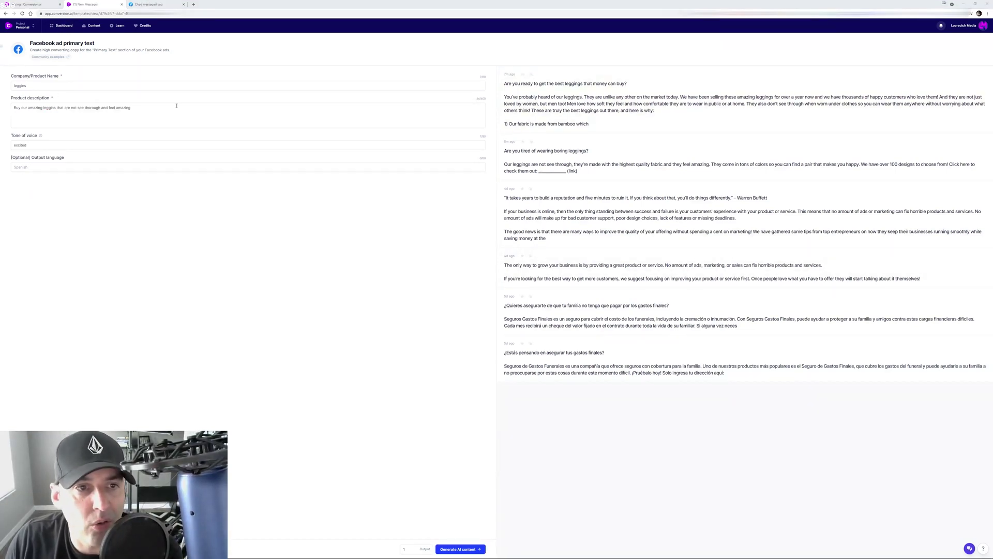
{"action": "left_click_drag", "start_coordinate": [176, 106], "coordinate": [13, 107]}
{"action": "right_click", "coordinate": [30, 109]}
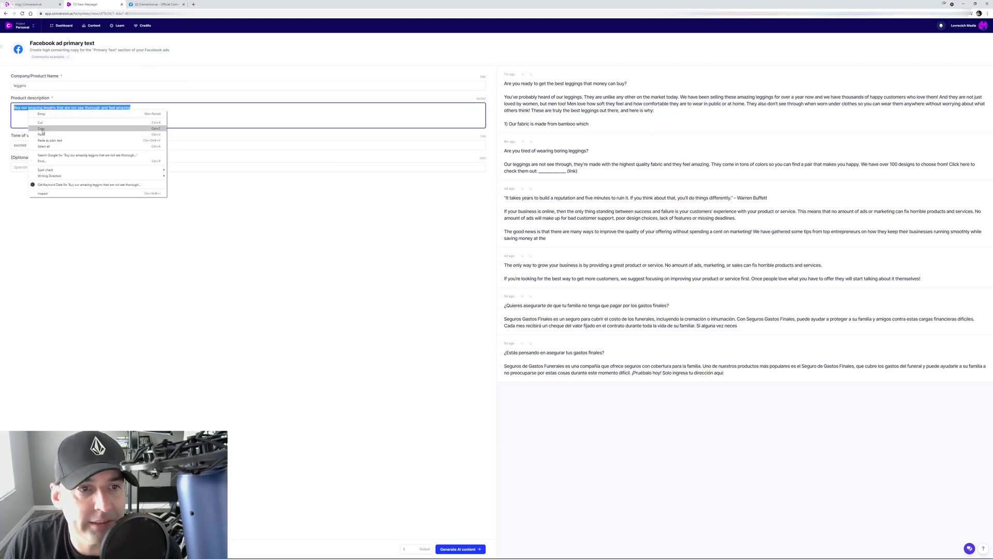
{"action": "left_click", "coordinate": [42, 129]}
{"action": "left_click", "coordinate": [62, 25]}
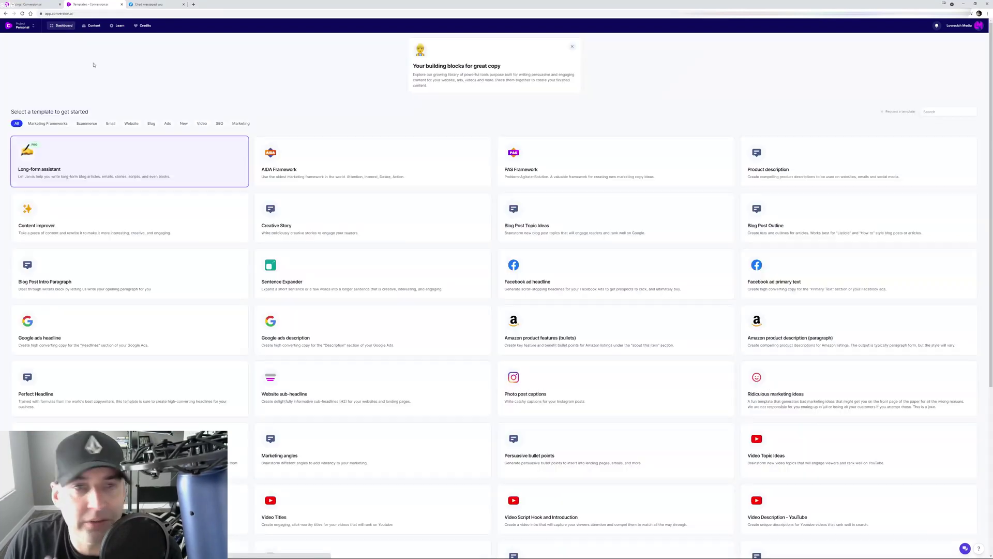
In Facebook ad headline, enter 'Fitness Leggings' and description 'Amazing leggings that are not see through'
{"action": "left_click", "coordinate": [542, 282]}
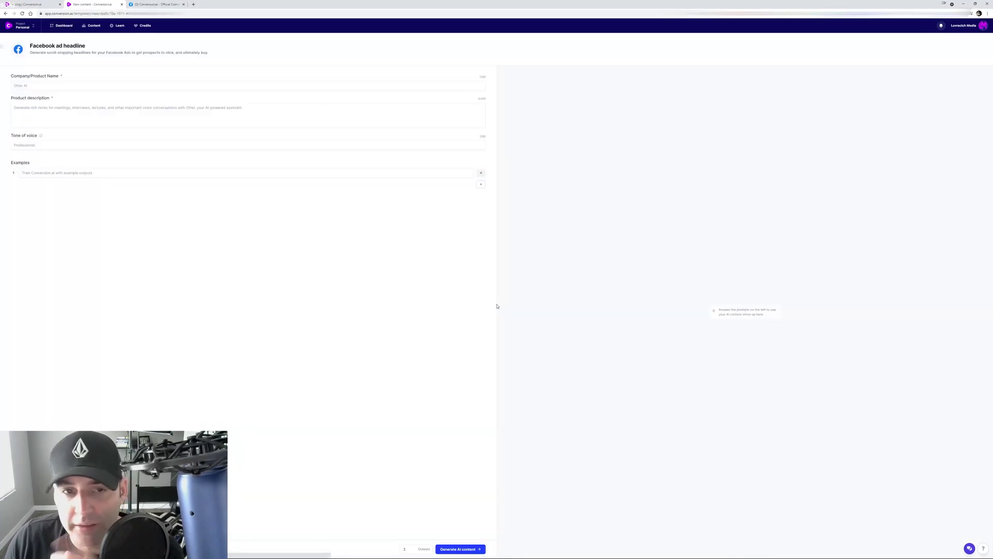
{"action": "left_click", "coordinate": [37, 87]}
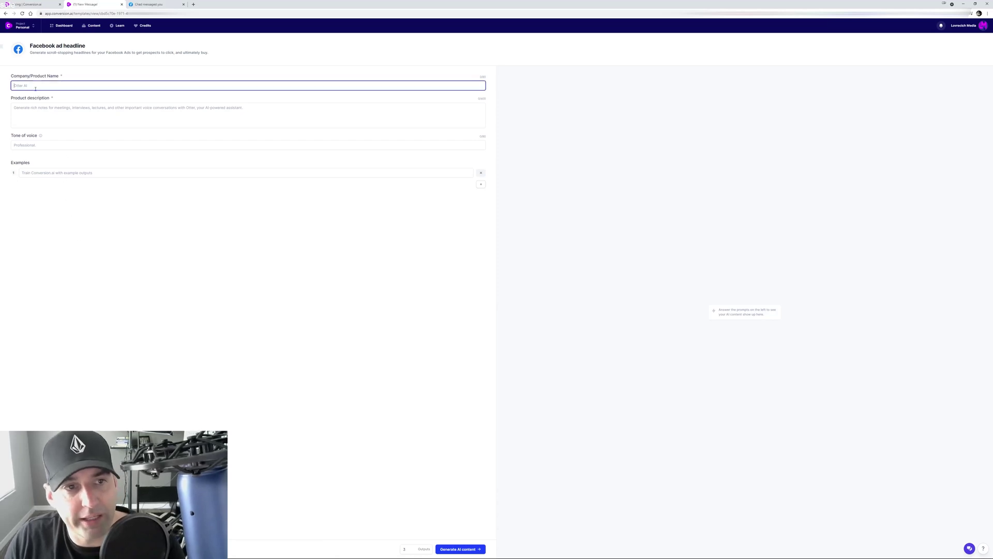
{"action": "type", "text": "Fit"}
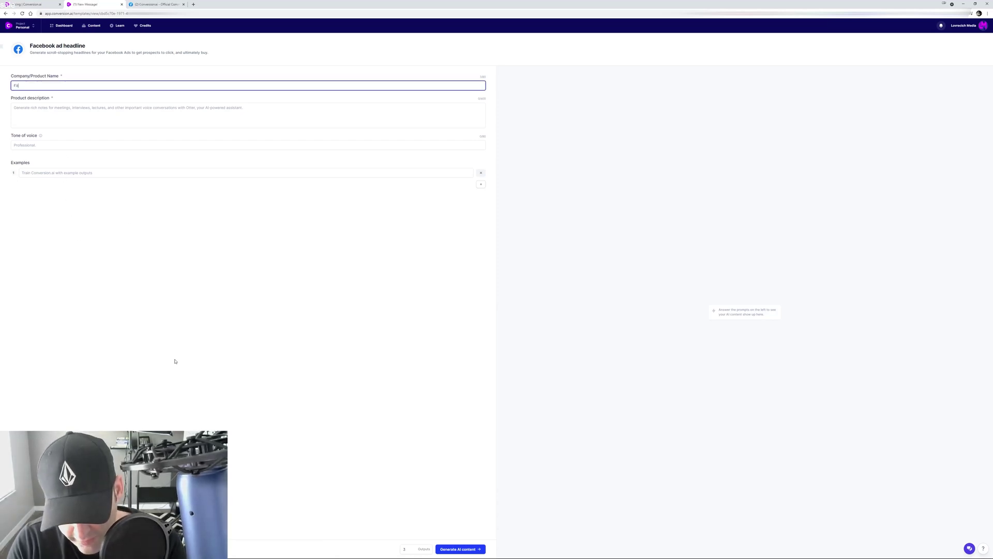
{"action": "type", "text": "ness Leggings"}
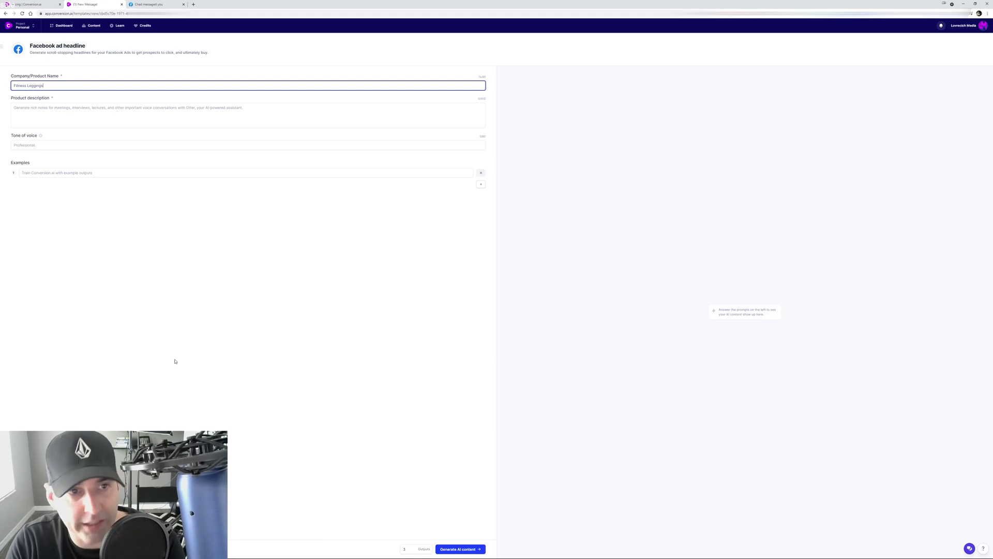
{"action": "left_click", "coordinate": [45, 113]}
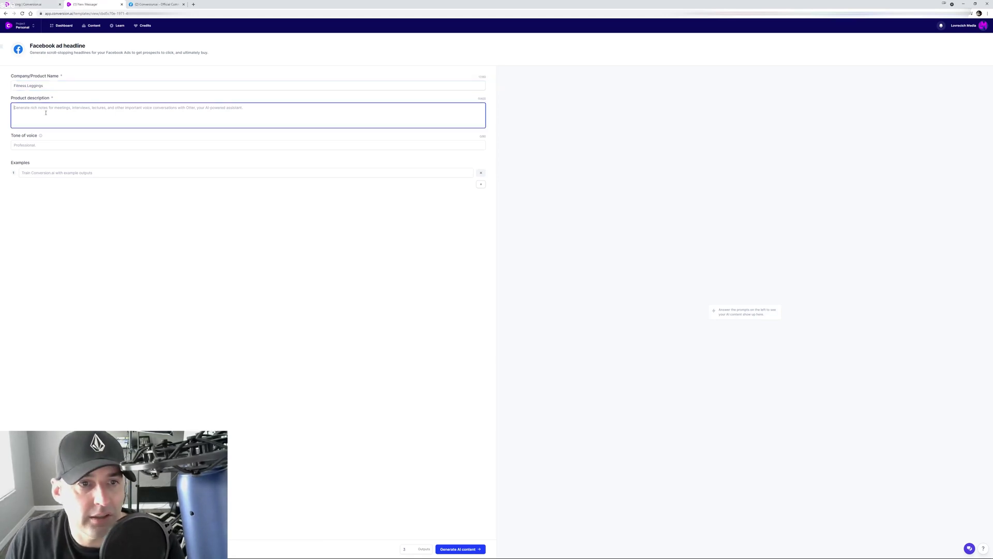
{"action": "key", "text": "ctrl+v"}
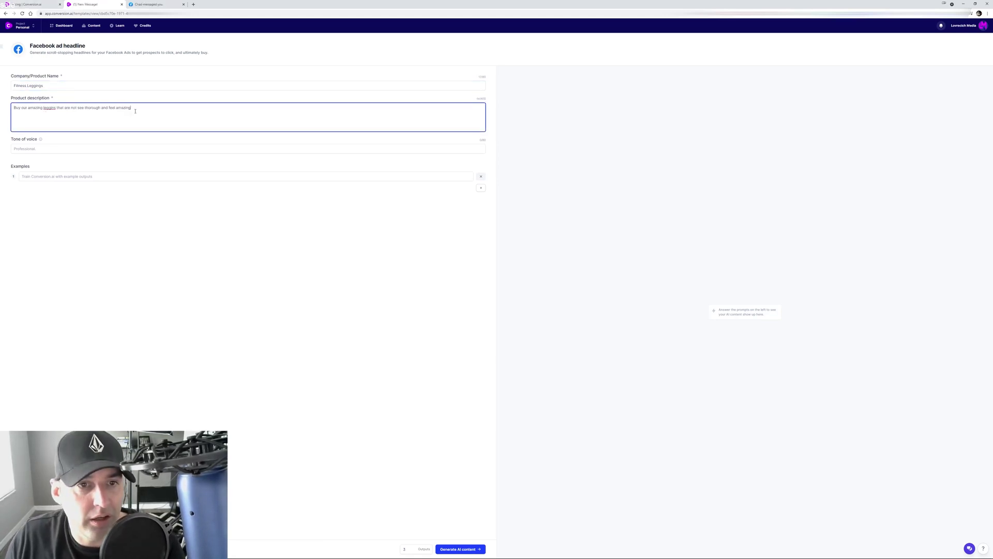
{"action": "key", "text": "ctrl+a"}
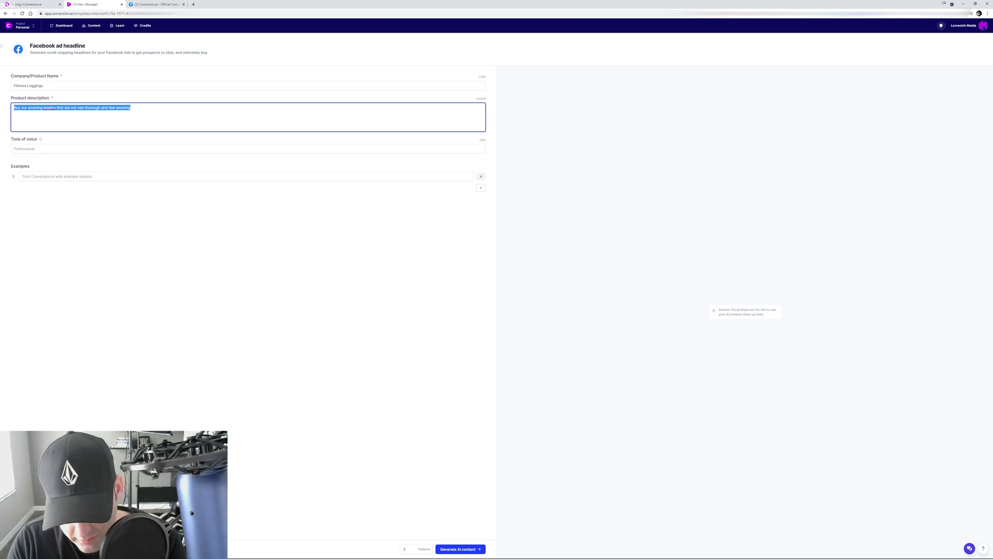
{"action": "type", "text": "Amazing le"}
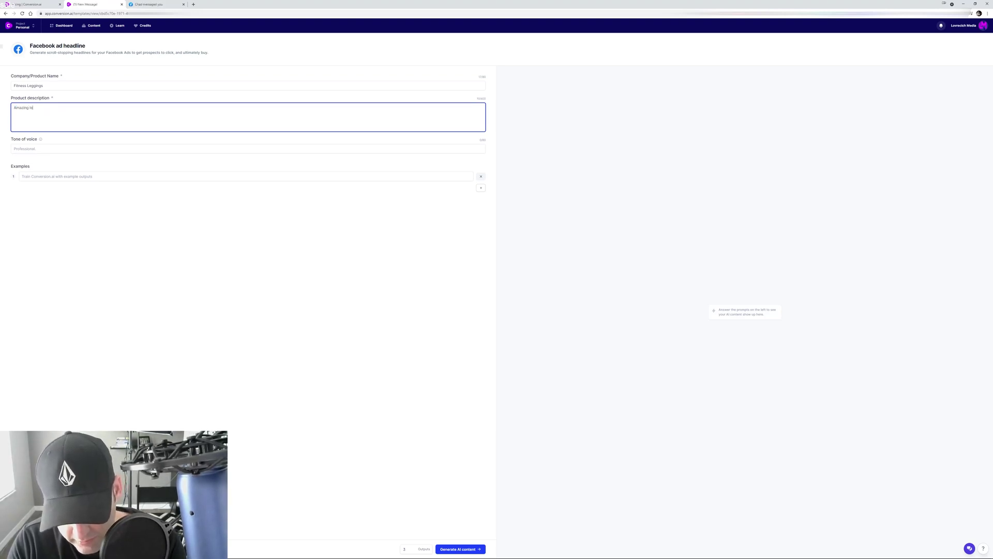
{"action": "type", "text": "ggings that are not "}
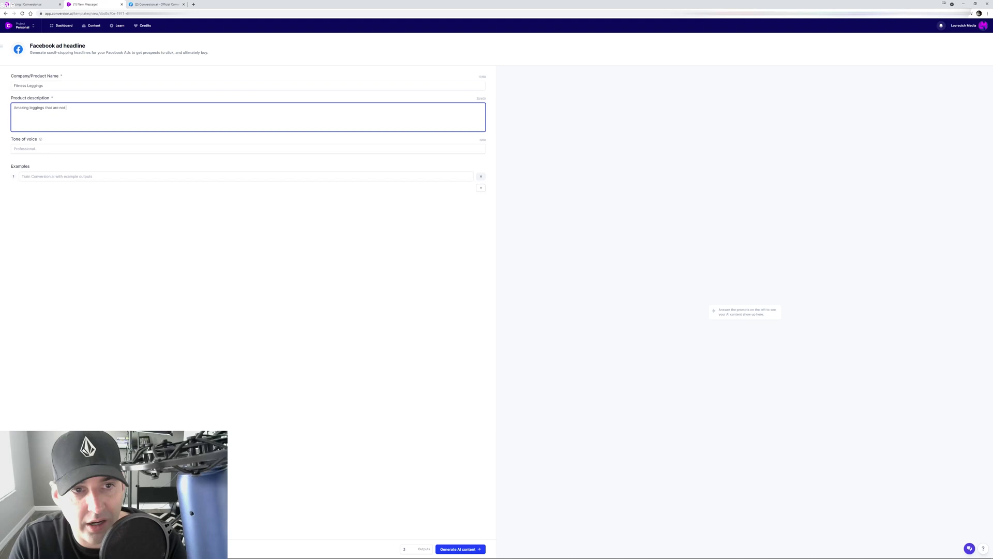
{"action": "type", "text": "see through"}
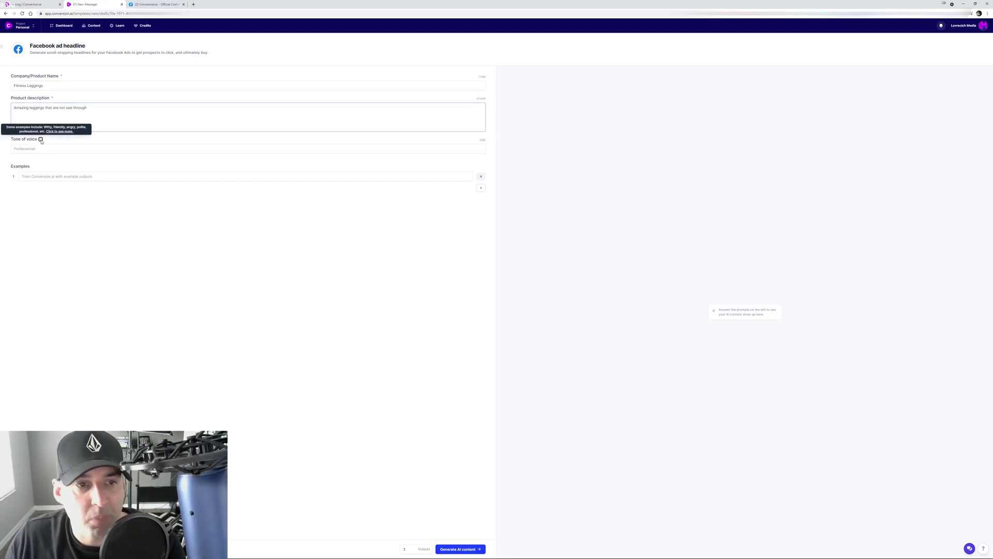
Set the tone of voice to 'witty' and outputs to 1
{"action": "left_click", "coordinate": [60, 149]}
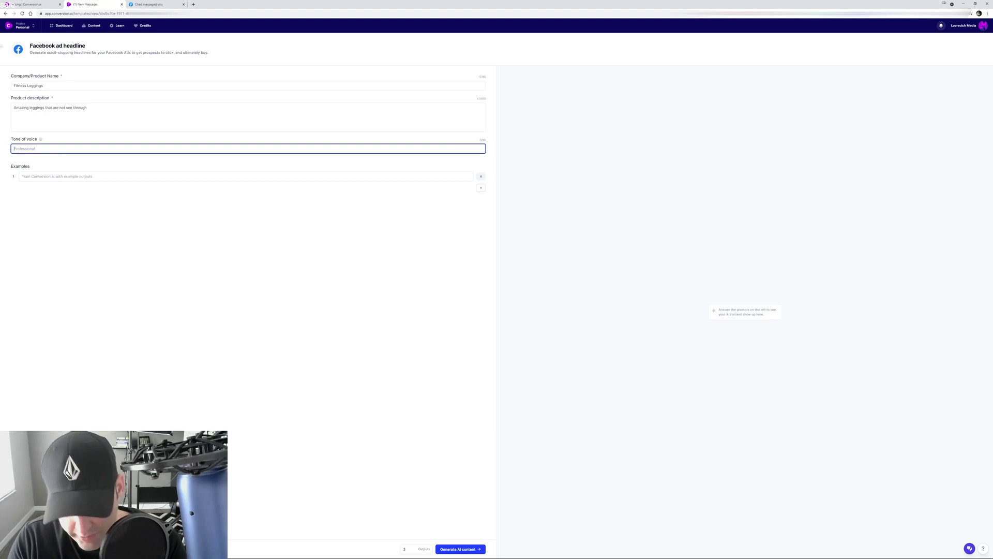
{"action": "type", "text": "witty"}
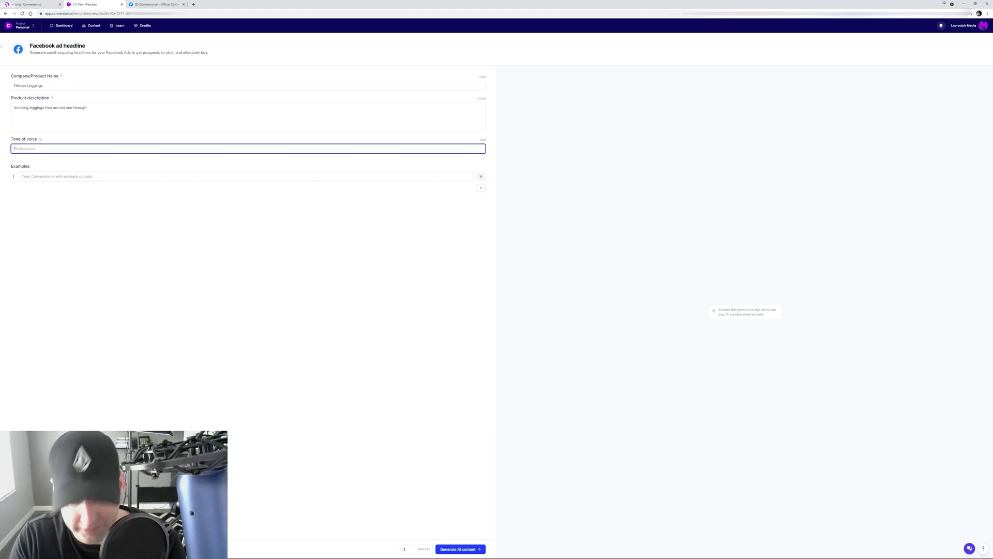
{"action": "type", "text": "i"}
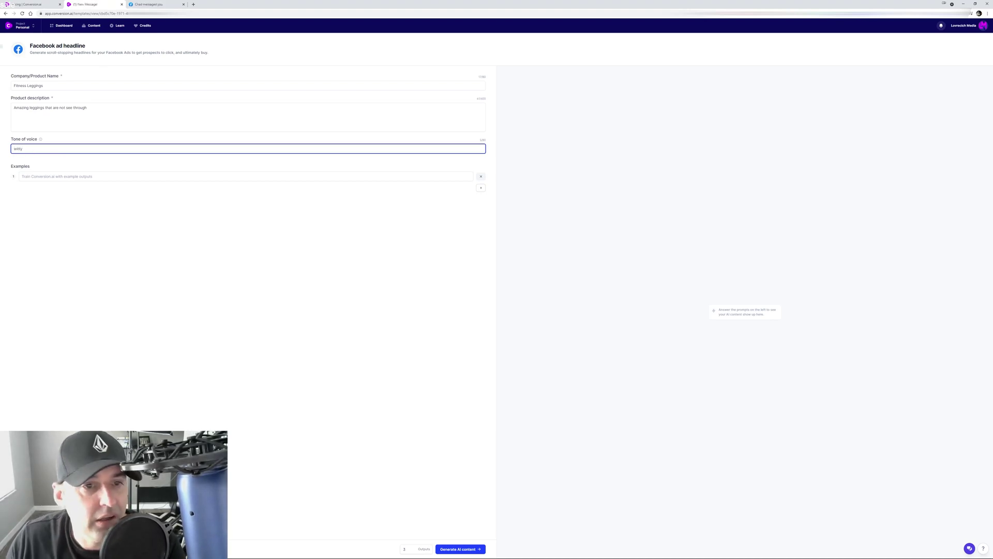
{"action": "left_click", "coordinate": [413, 513]}
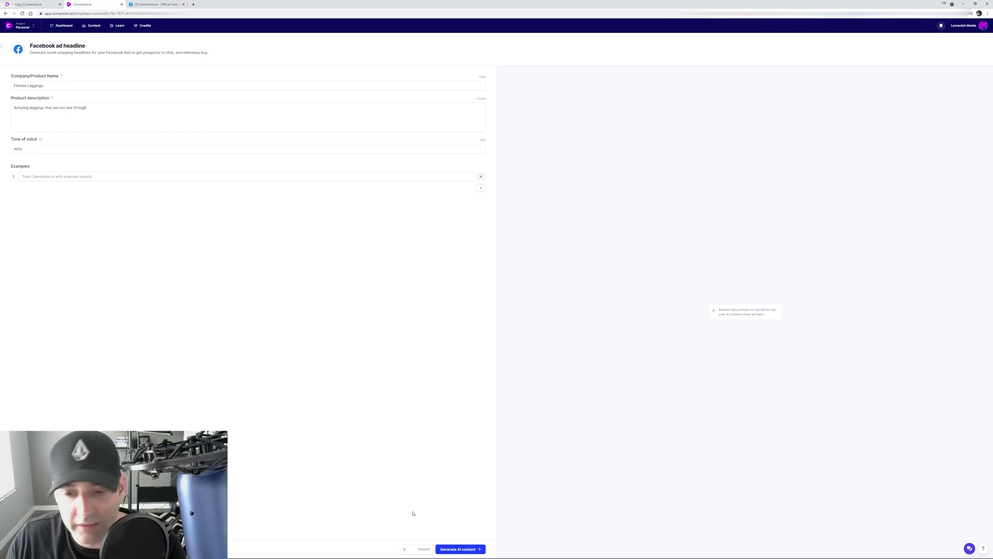
{"action": "left_click", "coordinate": [412, 551]}
{"action": "left_click", "coordinate": [413, 551]}
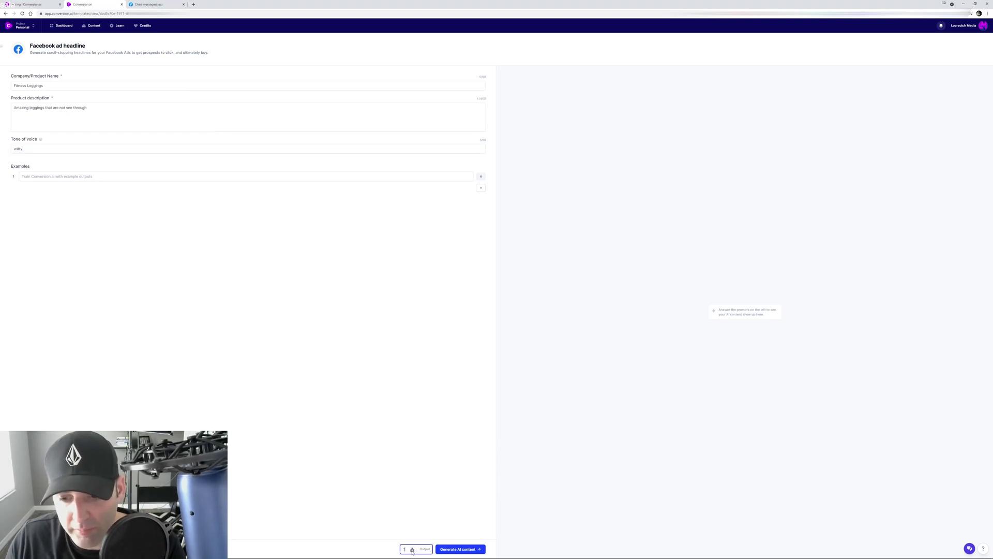
Generate five headlines and copy the top one, 'The 10 most badass fitness leggings you'll see all day'
{"action": "left_click", "coordinate": [456, 550]}
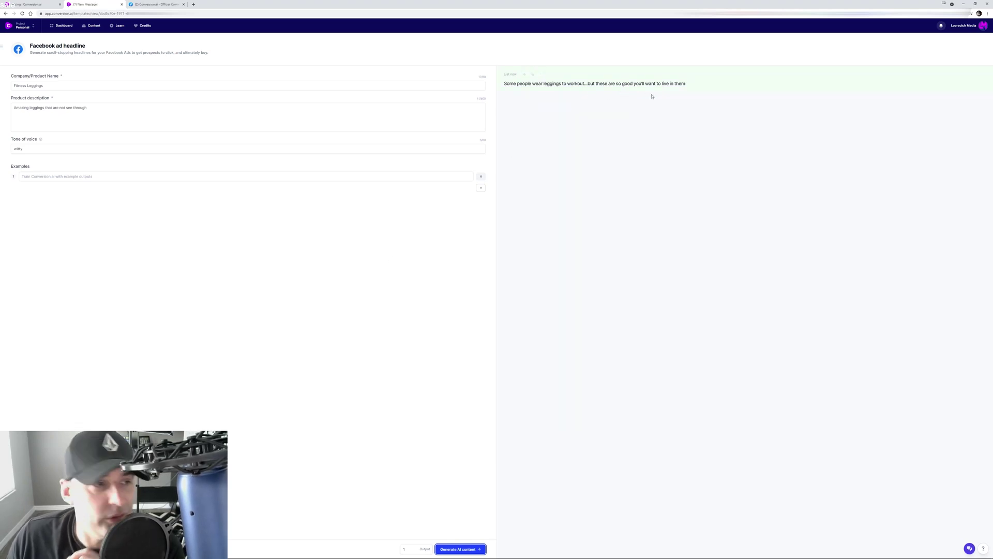
{"action": "left_click", "coordinate": [467, 550]}
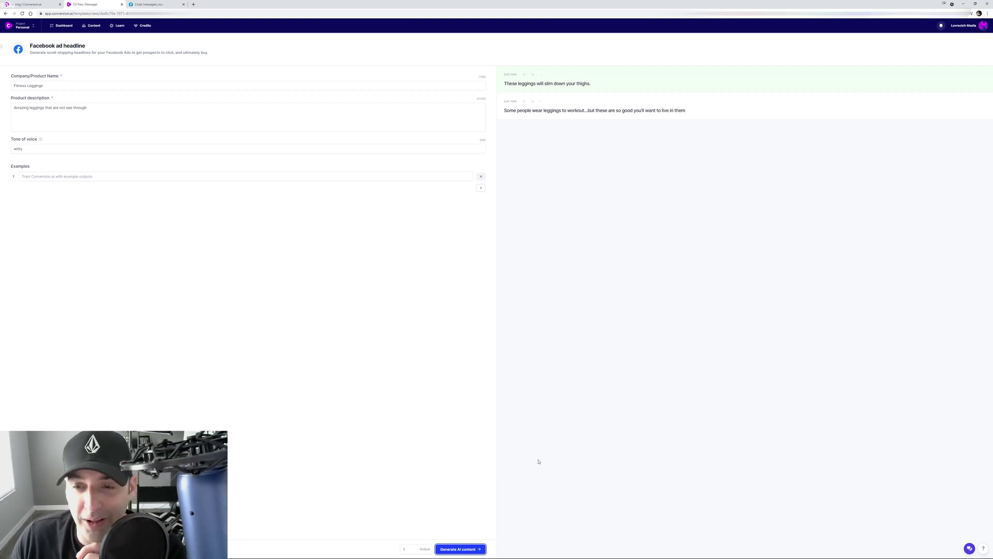
{"action": "left_click", "coordinate": [471, 549]}
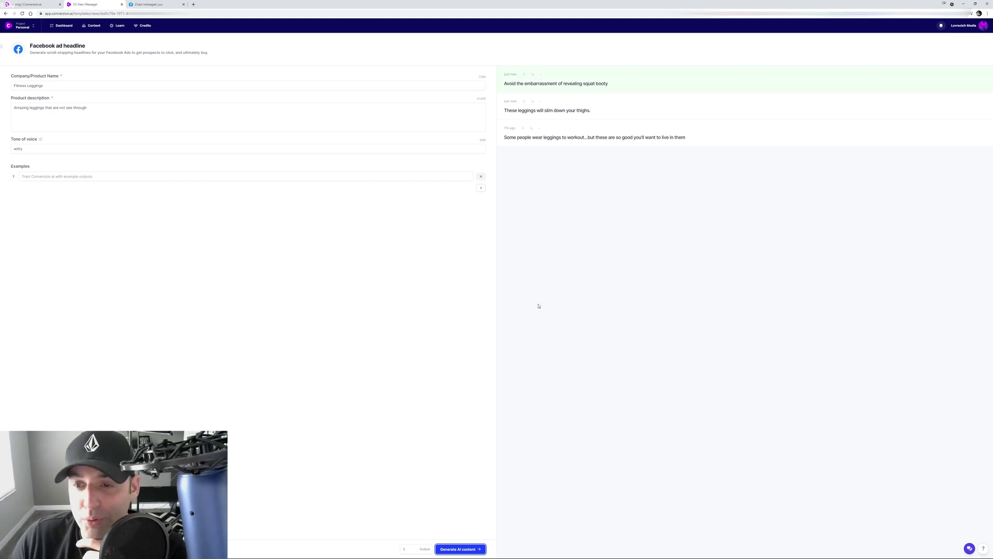
{"action": "left_click", "coordinate": [461, 549]}
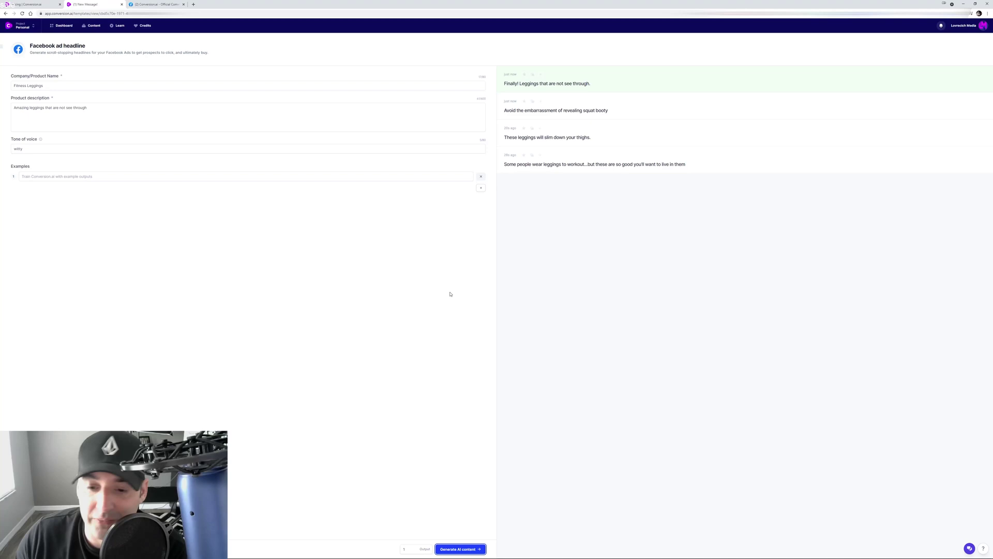
{"action": "left_click", "coordinate": [460, 548]}
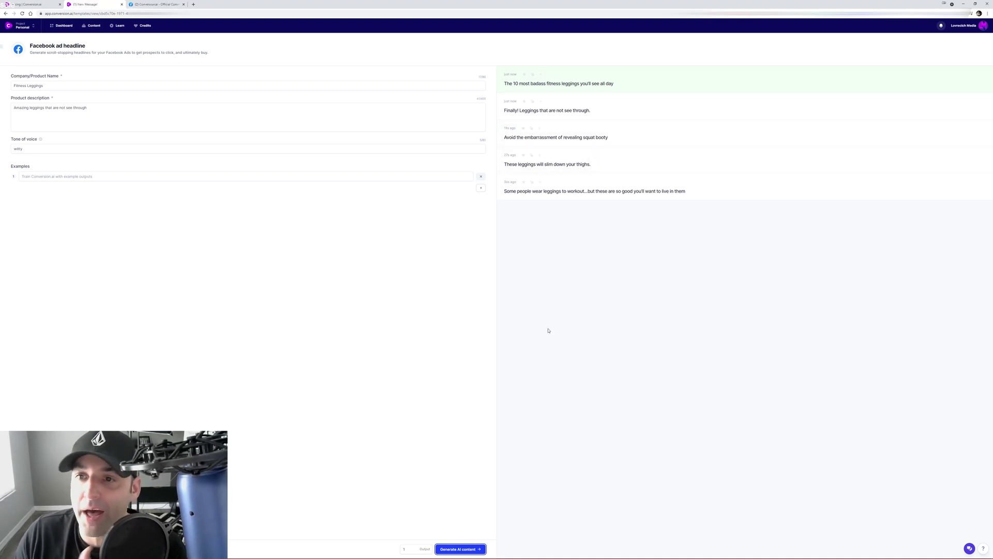
{"action": "left_click", "coordinate": [511, 82]}
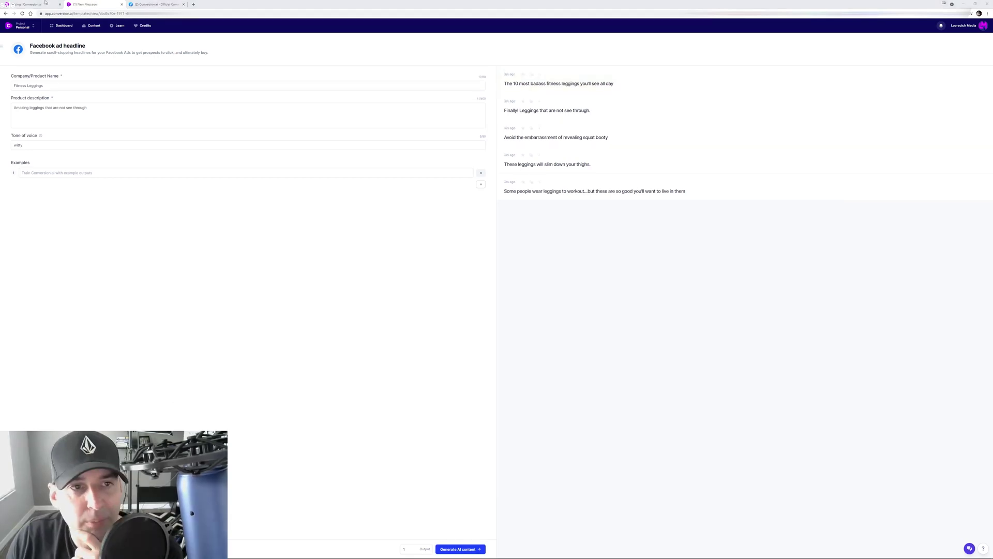
Open the Product description template and rename the product to 'AmrapPro Capri Leggings'
{"action": "left_click", "coordinate": [62, 25]}
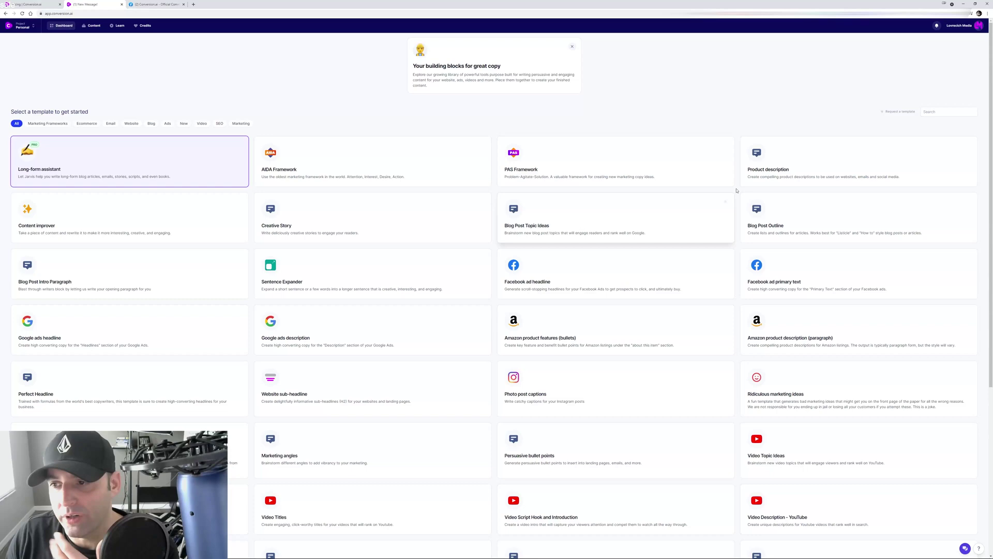
{"action": "left_click", "coordinate": [784, 166]}
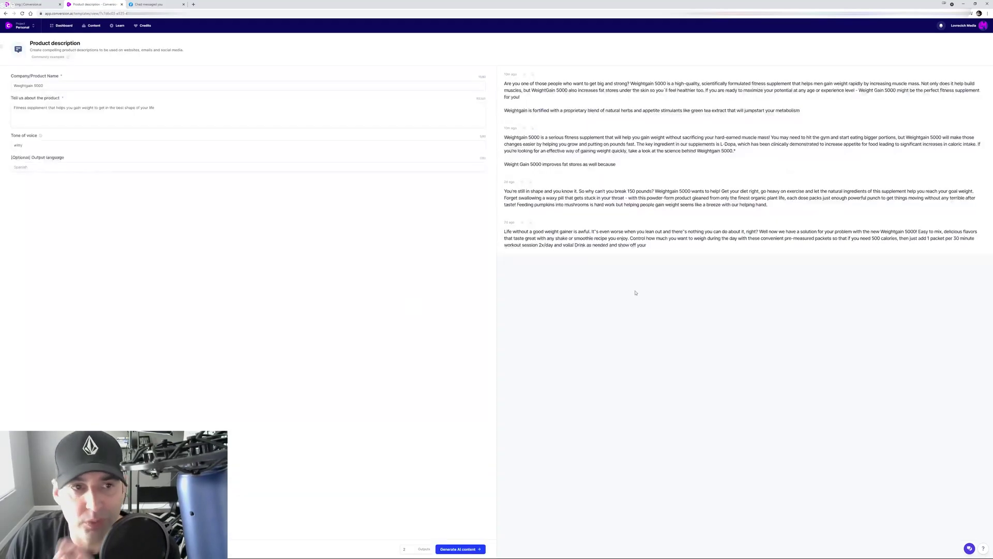
{"action": "left_click", "coordinate": [55, 86]}
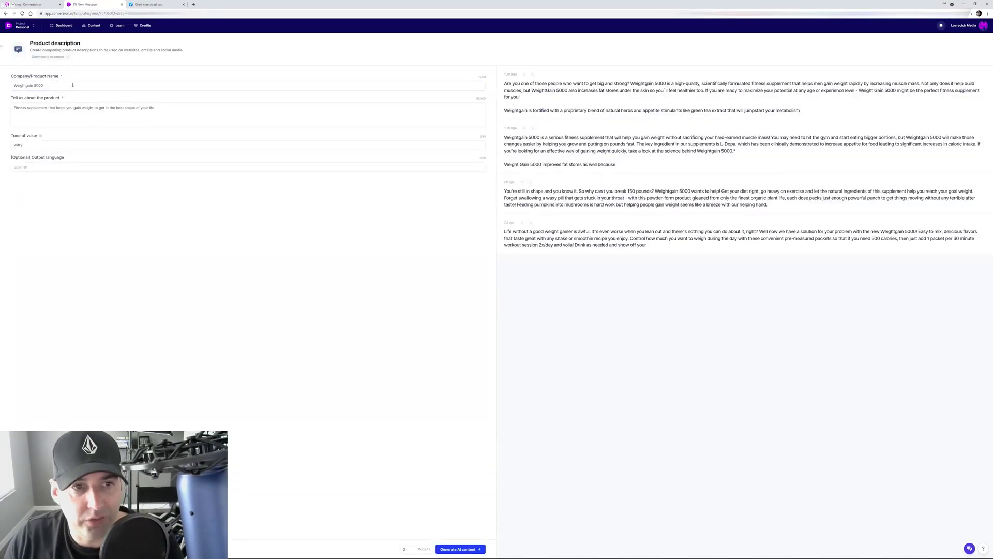
{"action": "left_click_drag", "start_coordinate": [49, 86], "coordinate": [16, 93]}
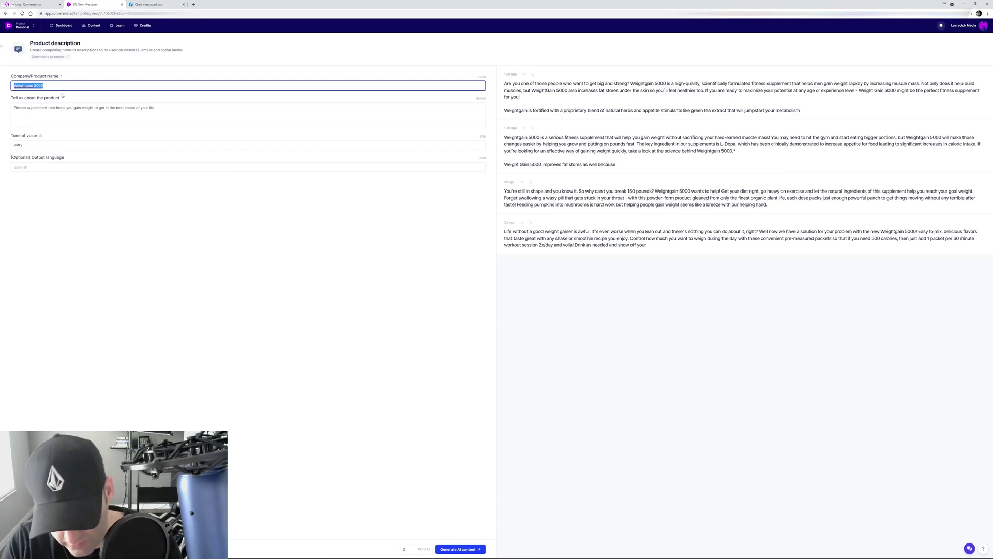
{"action": "type", "text": "AmrapPro "}
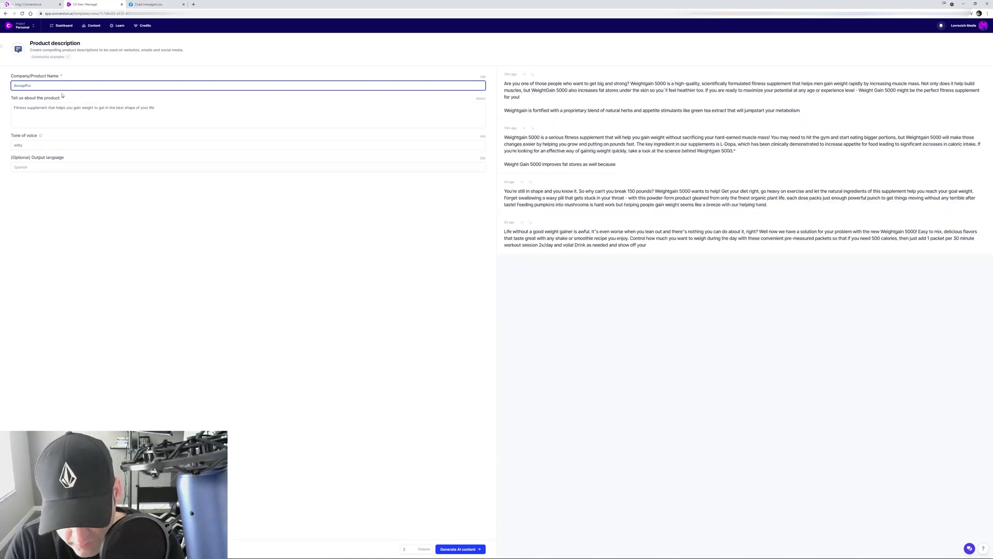
{"action": "type", "text": "Capri Leggings"}
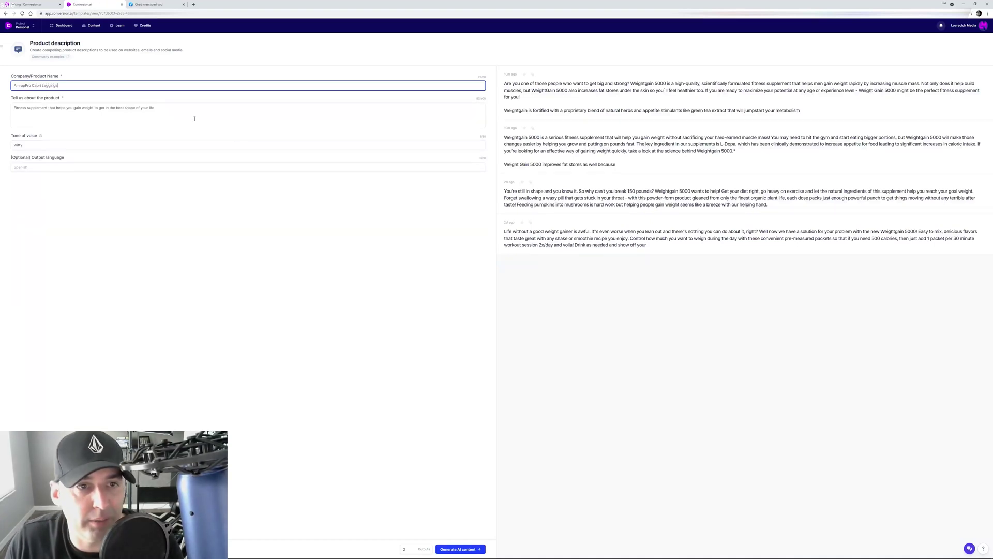
Describe it as 'Super soft leggings that are not see through and last for ever', selecting the 'witty' tone
{"action": "left_click_drag", "start_coordinate": [194, 119], "coordinate": [13, 109]}
{"action": "type", "text": "Su"}
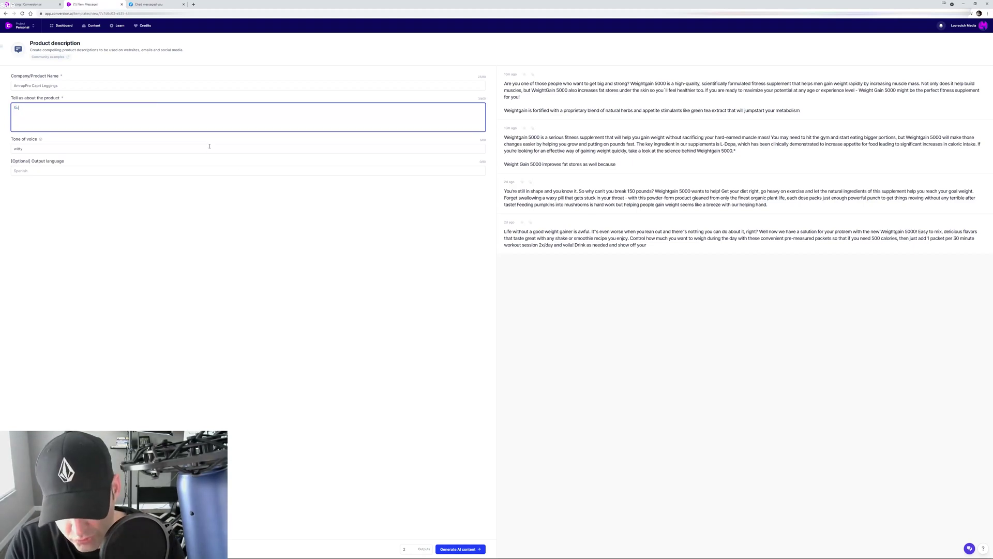
{"action": "type", "text": "per soft "}
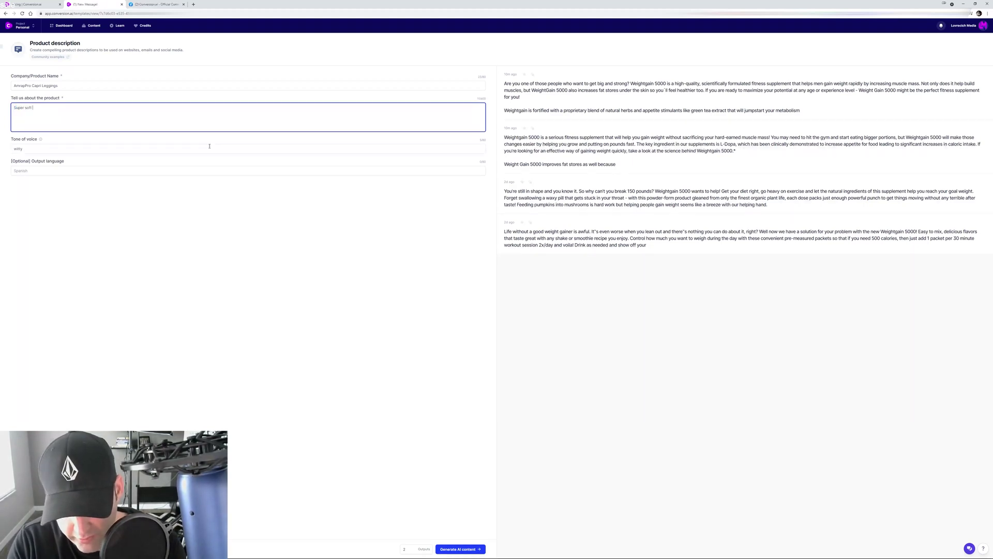
{"action": "type", "text": "leggings "}
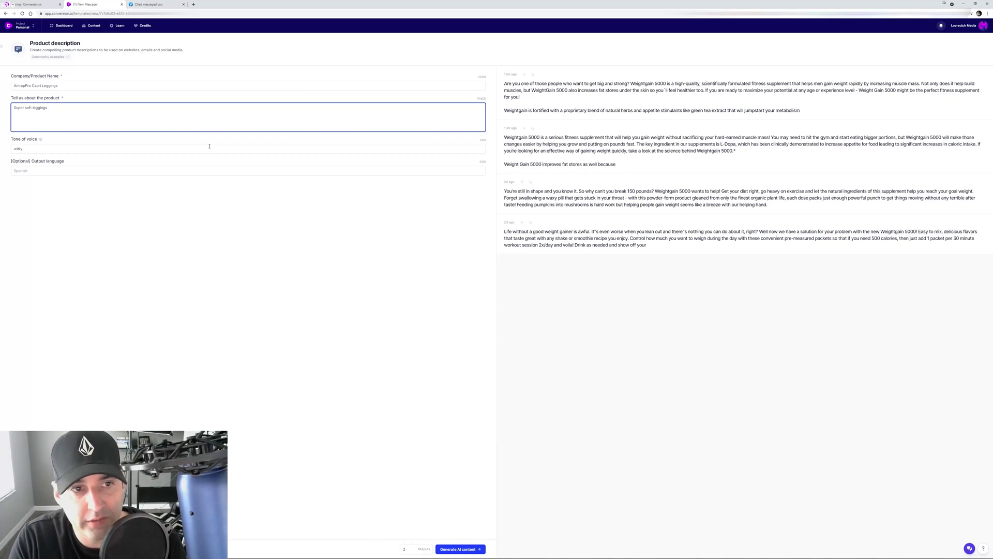
{"action": "type", "text": "that last for e"}
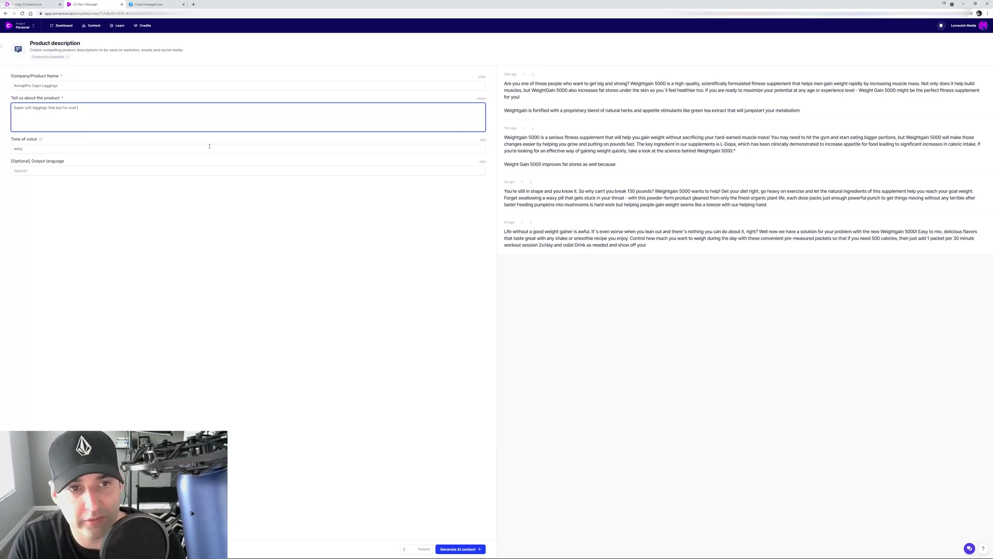
{"action": "type", "text": "ver"}
{"action": "key", "text": "BackSpace"}
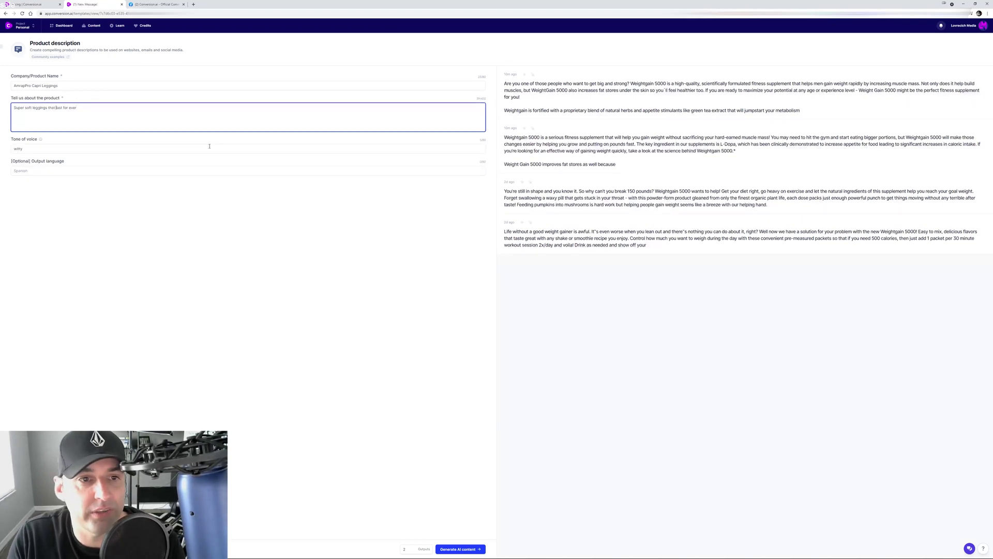
{"action": "type", "text": "are not "}
{"action": "type", "text": "see through "}
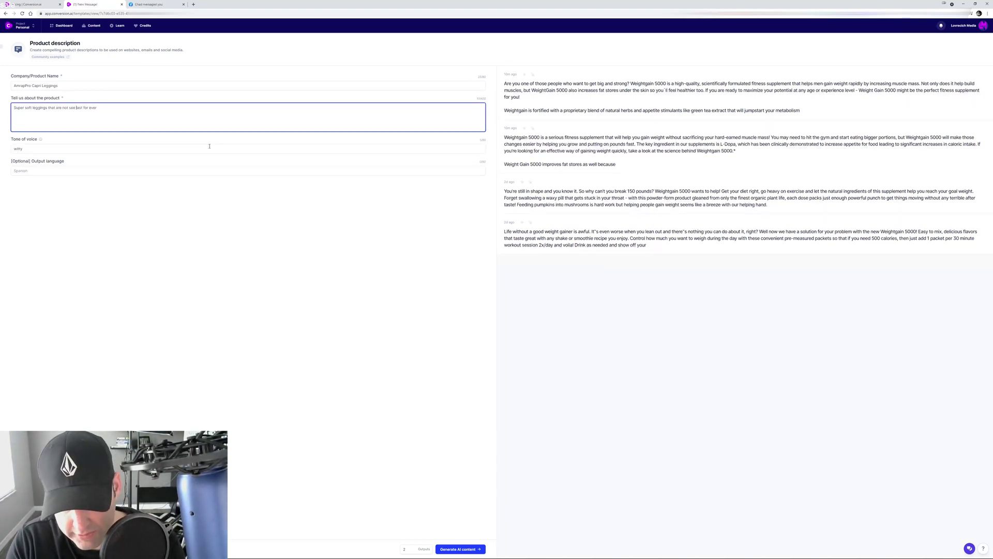
{"action": "type", "text": "and"}
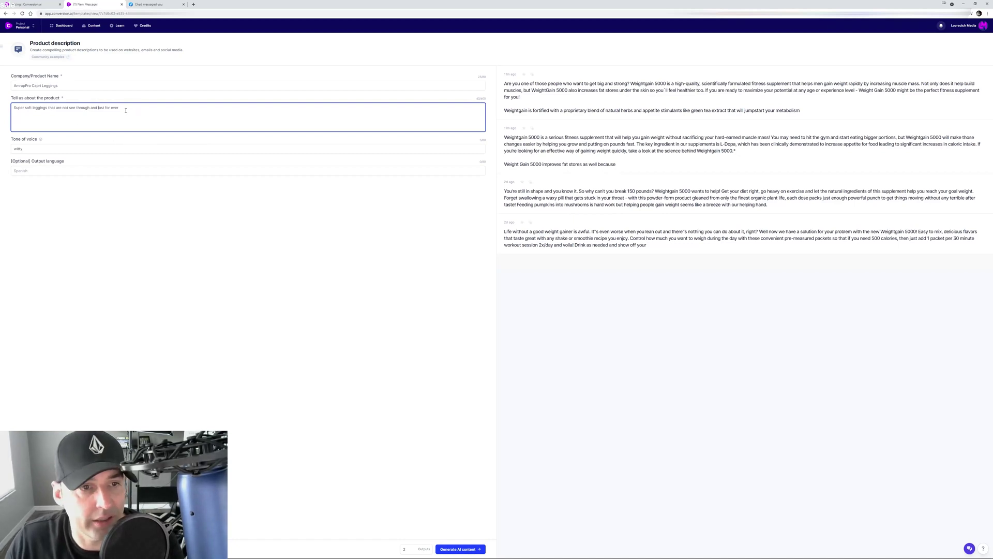
{"action": "left_click_drag", "start_coordinate": [24, 149], "coordinate": [6, 147]}
{"action": "left_click", "coordinate": [66, 182]}
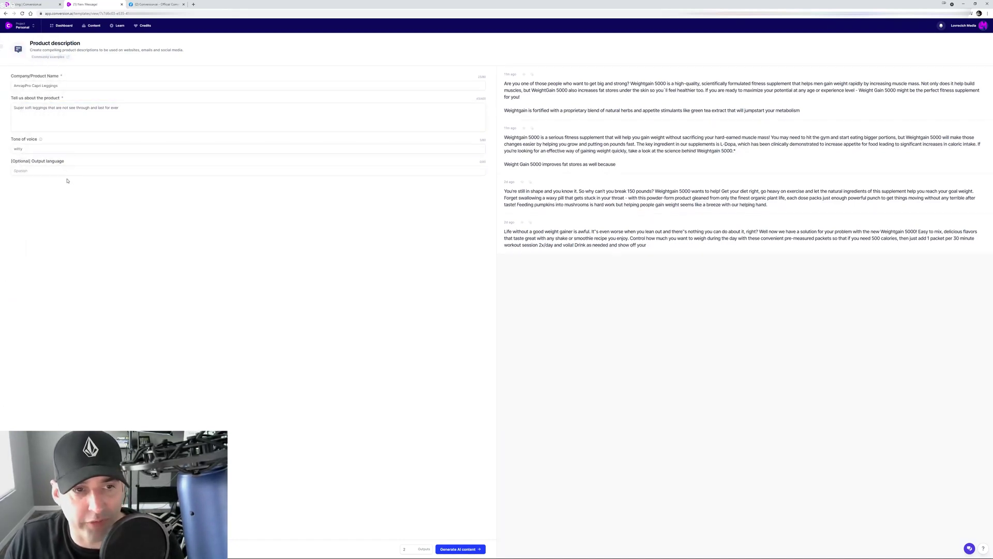
{"action": "left_click", "coordinate": [19, 148]}
{"action": "double_click", "coordinate": [23, 149]}
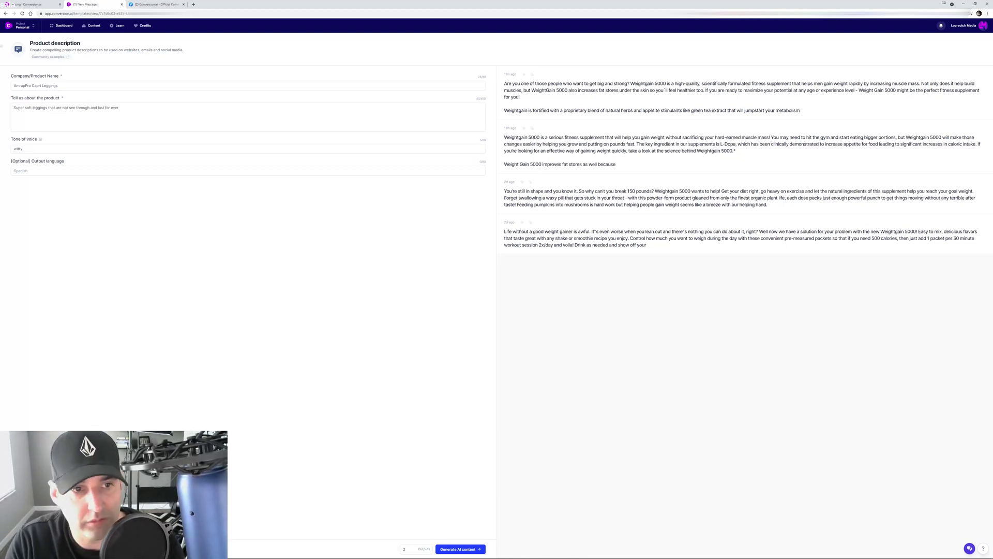
Change the tone to 'profesional', set outputs to 1, and generate a capri leggings description
{"action": "left_click", "coordinate": [91, 152]}
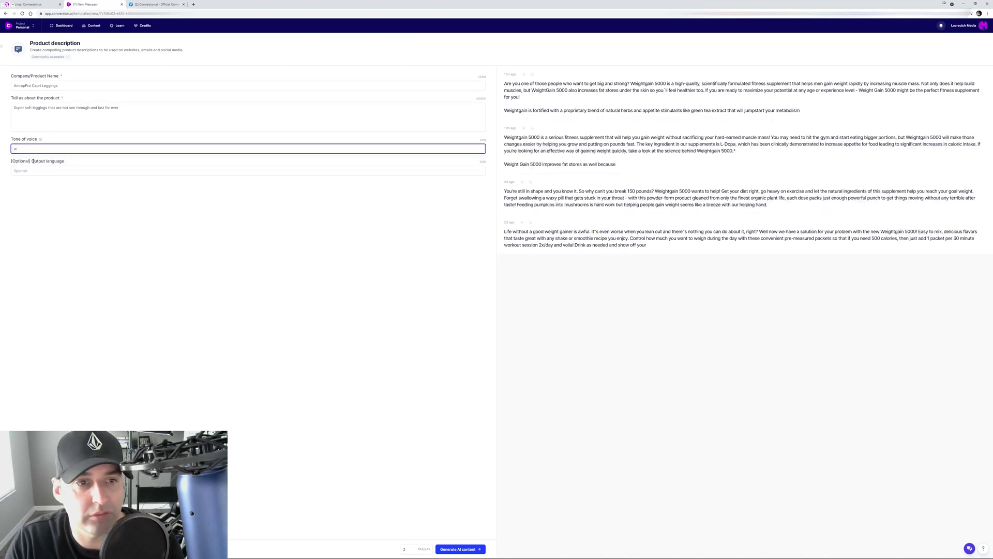
{"action": "key", "text": "ctrl+a"}
{"action": "type", "text": "profe"}
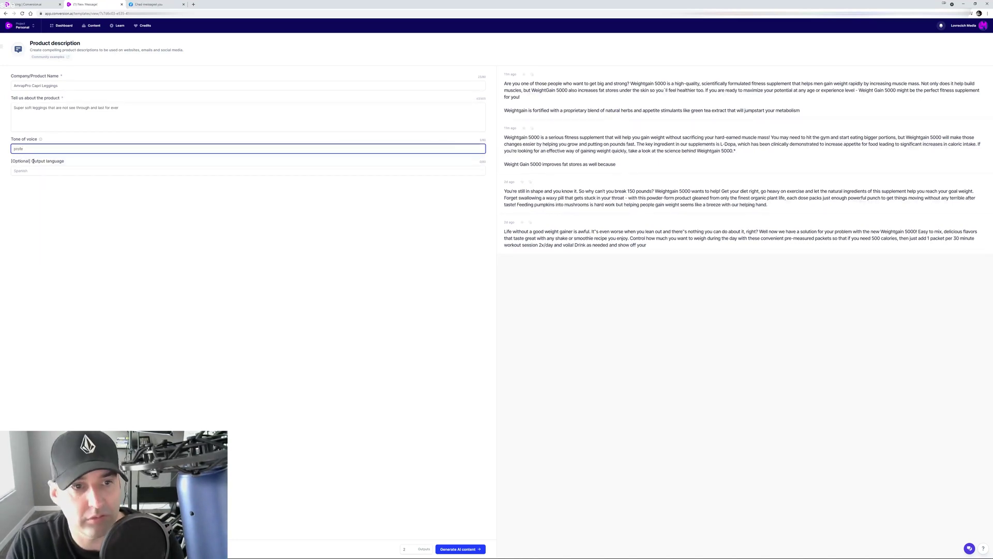
{"action": "type", "text": "siona"}
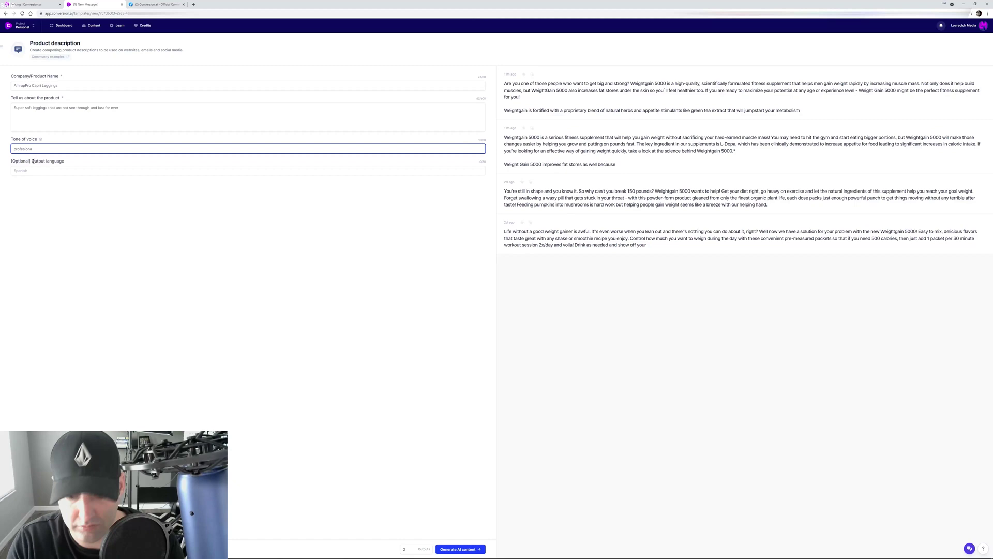
{"action": "type", "text": "l"}
{"action": "left_click", "coordinate": [137, 209]}
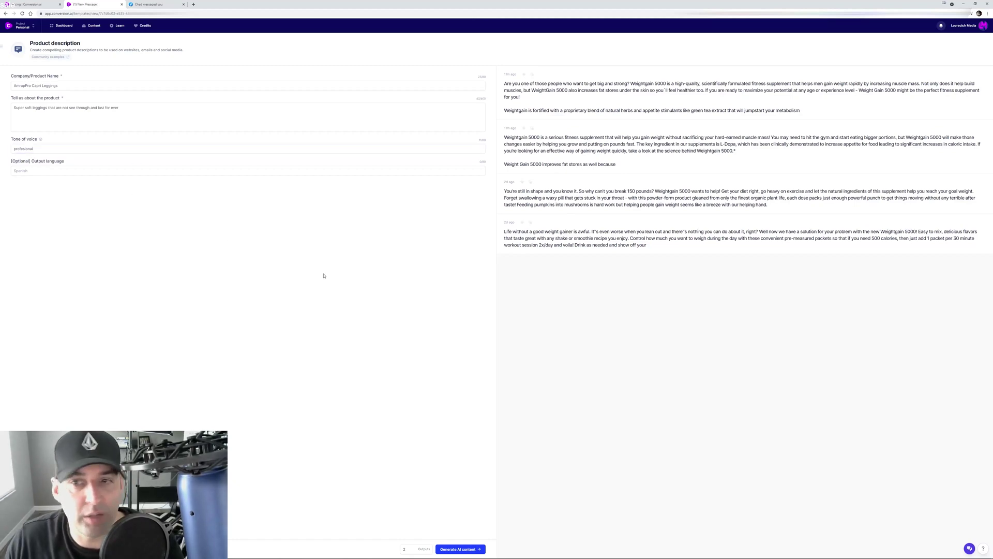
{"action": "left_click", "coordinate": [412, 551]}
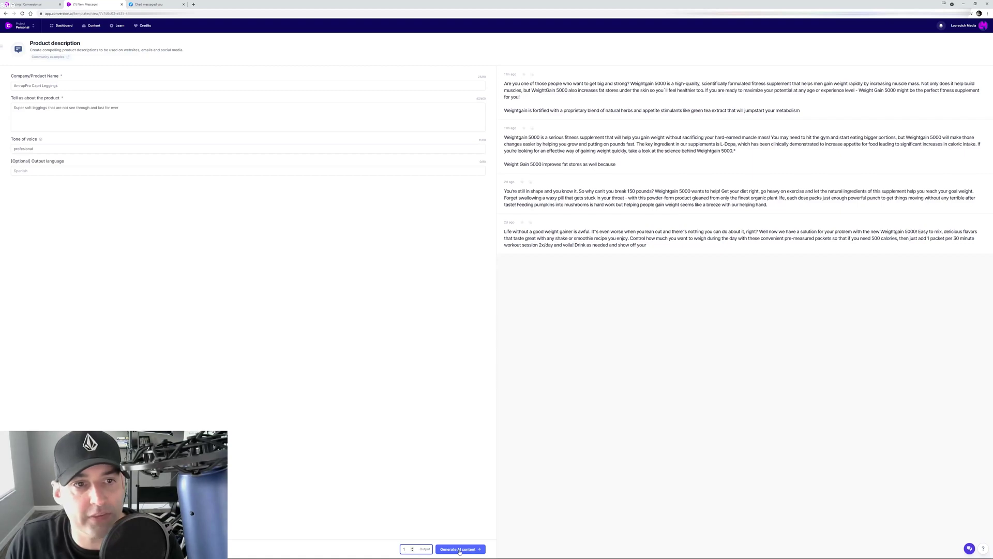
{"action": "left_click", "coordinate": [459, 550]}
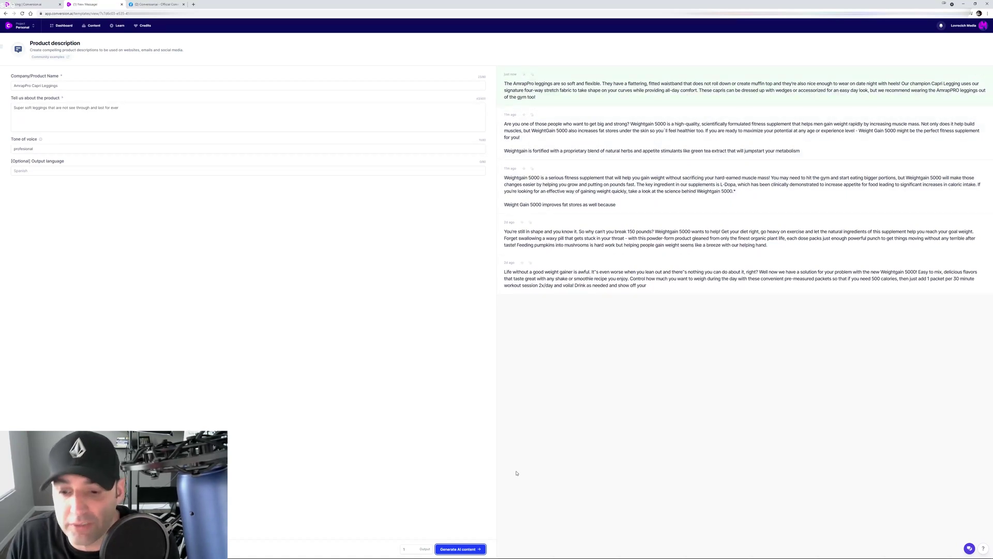
Generate another description, 'These capri leggings are silky soft…', at the top of the results
{"action": "key", "text": "Return"}
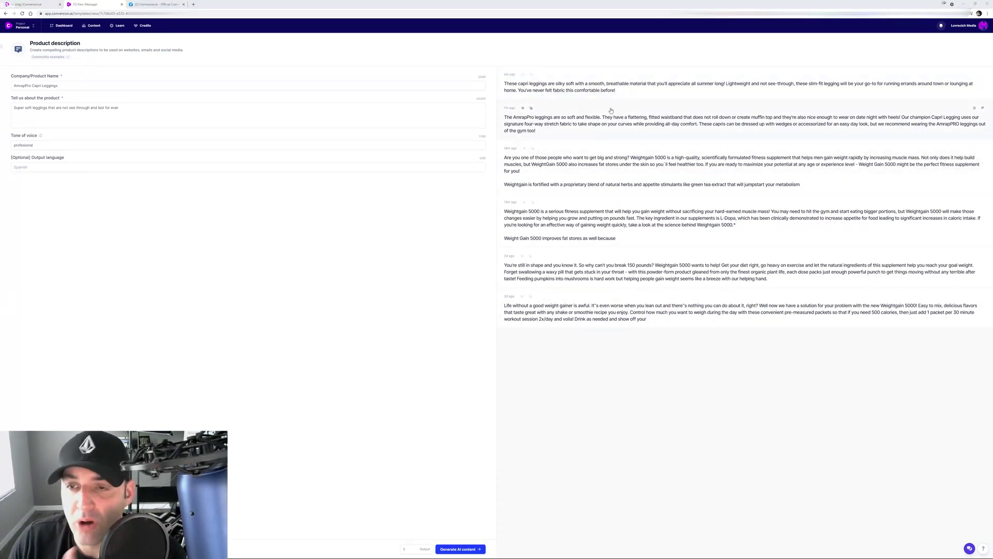
Copy the newest leggings description and paste it into the Content improver's Content field
{"action": "left_click", "coordinate": [531, 75]}
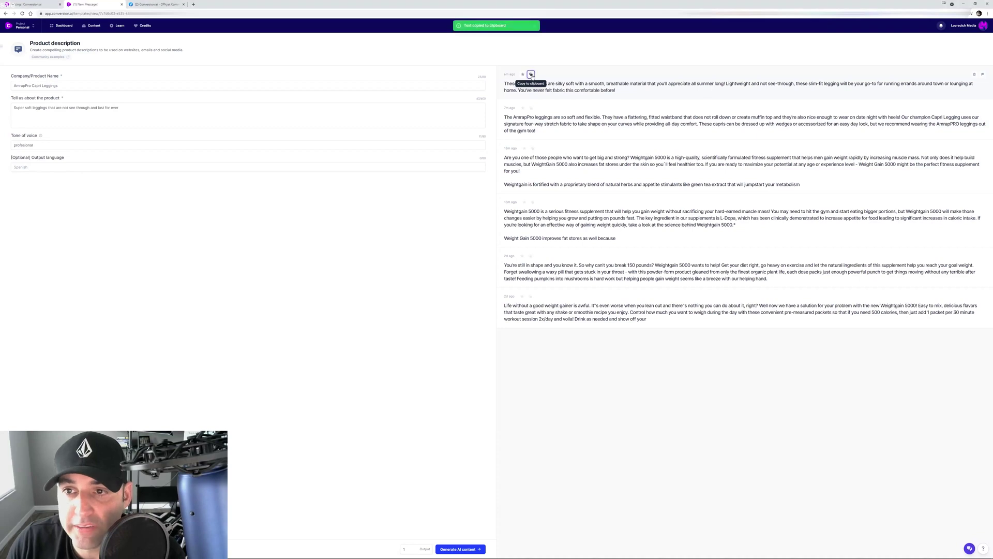
{"action": "left_click", "coordinate": [65, 26]}
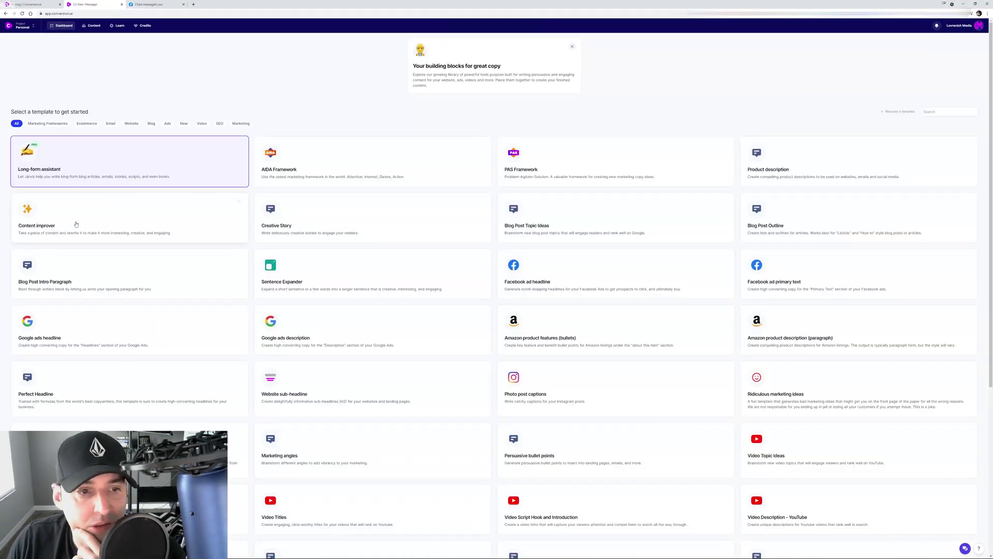
{"action": "left_click", "coordinate": [102, 218]}
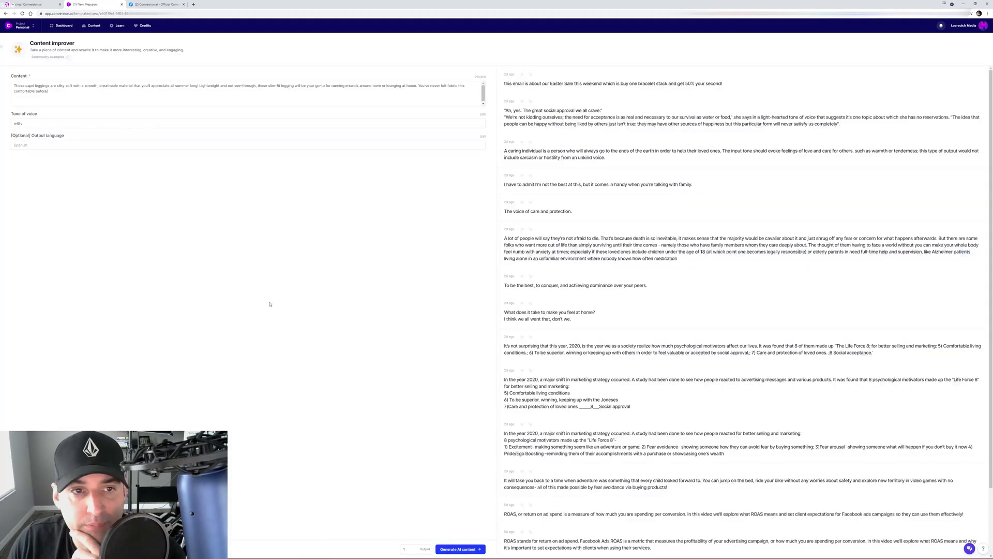
{"action": "left_click_drag", "start_coordinate": [62, 96], "coordinate": [8, 87]}
{"action": "key", "text": "ctrl+x"}
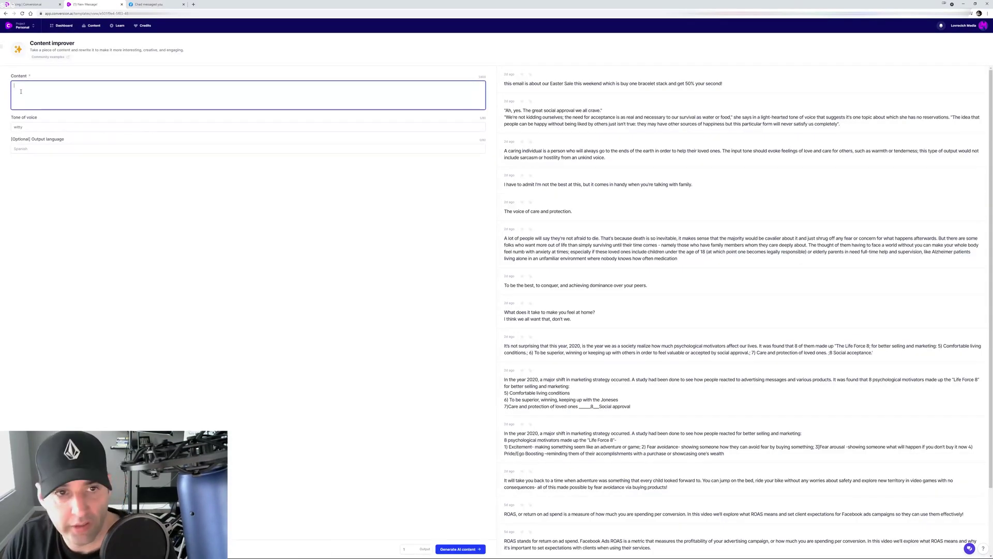
{"action": "key", "text": "ctrl+v"}
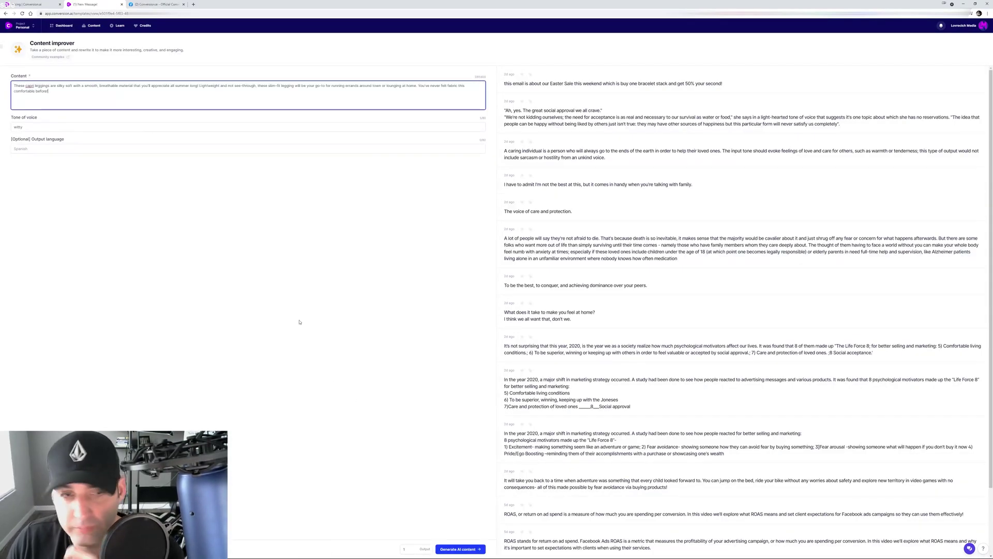
Change the tone of voice from witty to professional and generate an improved rewrite
{"action": "left_click", "coordinate": [21, 126]}
{"action": "double_click", "coordinate": [18, 127]}
{"action": "left_click", "coordinate": [59, 190]}
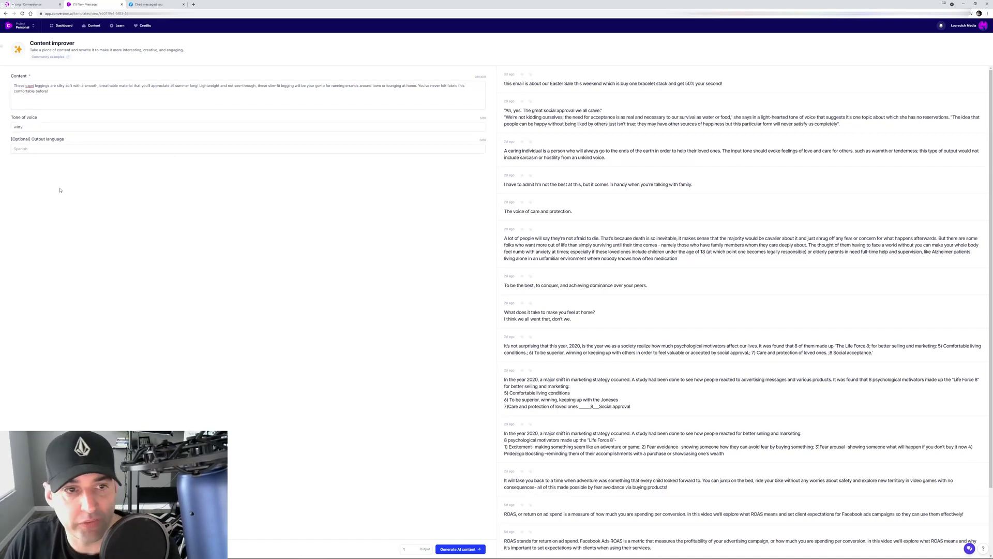
{"action": "left_click", "coordinate": [23, 127]}
{"action": "key", "text": "BackSpace"}
{"action": "key", "text": "BackSpace"}
{"action": "key", "text": "BackSpace"}
{"action": "key", "text": "BackSpace"}
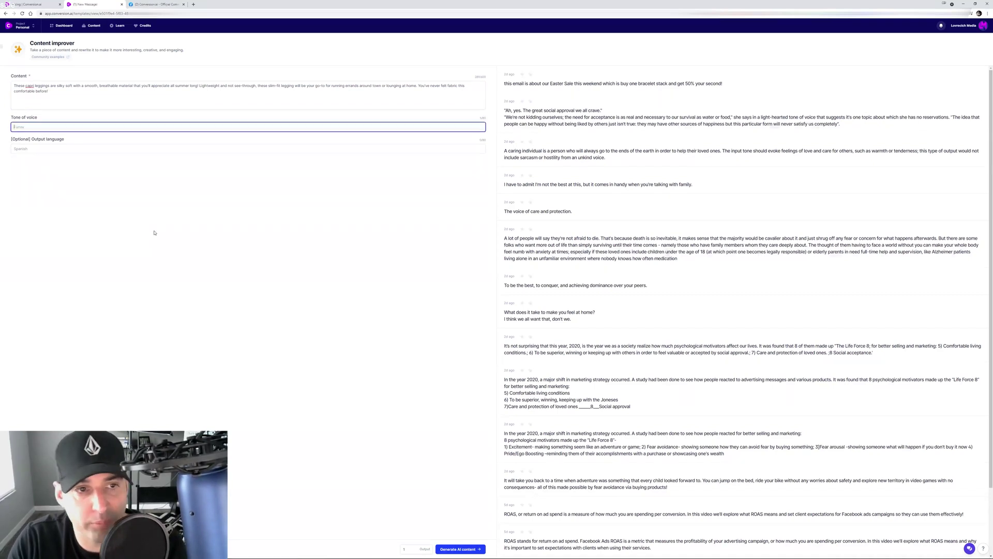
{"action": "type", "text": "profes"}
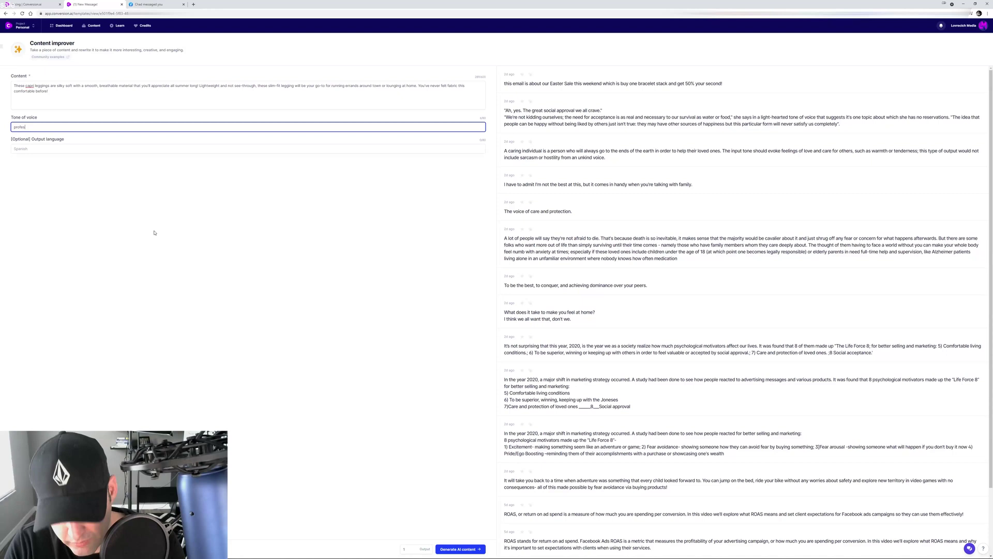
{"action": "type", "text": "ional"}
{"action": "left_click", "coordinate": [154, 233]}
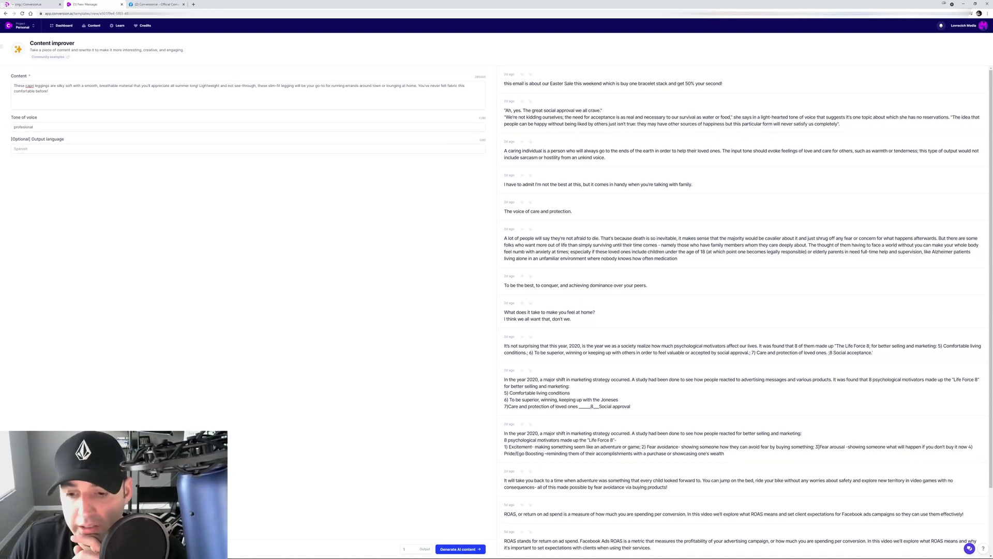
{"action": "left_click", "coordinate": [451, 548]}
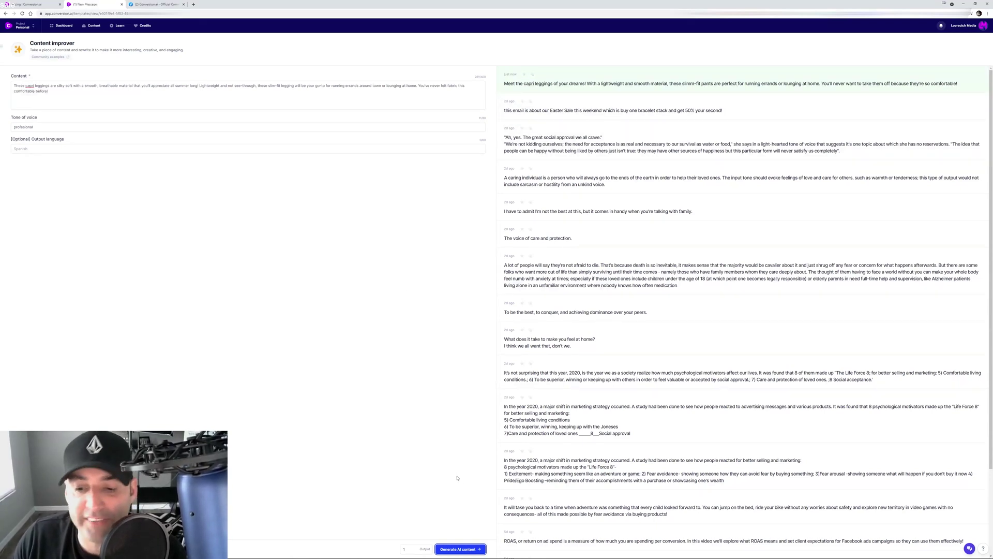
Generate another capri leggings rewrite, then return to the template dashboard
{"action": "left_click", "coordinate": [450, 551]}
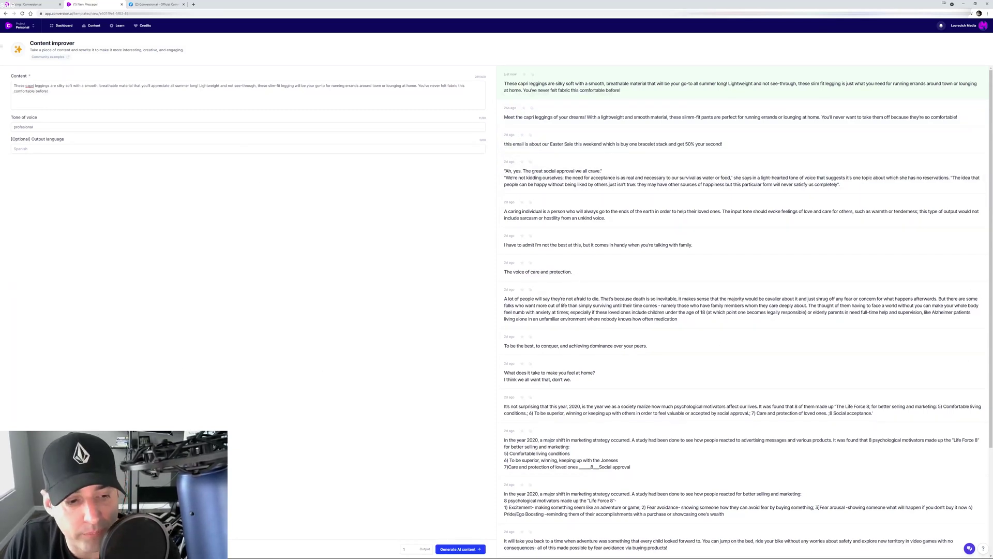
{"action": "left_click", "coordinate": [64, 26]}
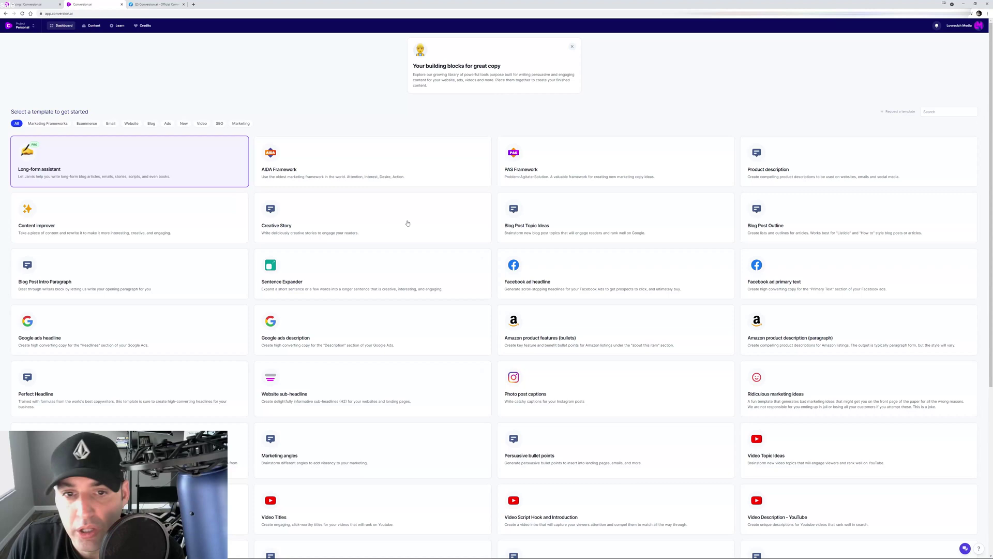
Open the AIDA Framework template and clear its prefilled company name and product description
{"action": "left_click", "coordinate": [335, 170]}
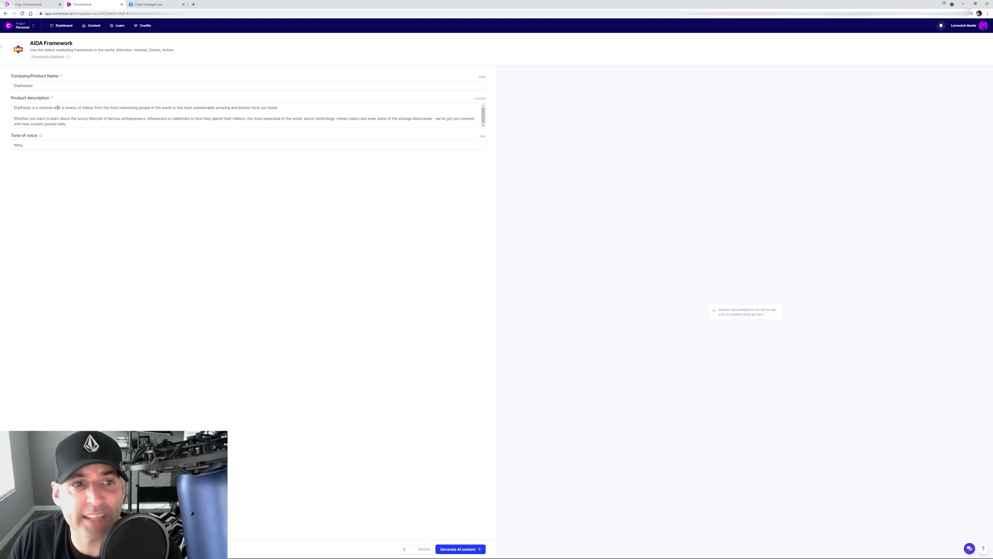
{"action": "key", "text": "shift+Tab"}
{"action": "key", "text": "BackSpace"}
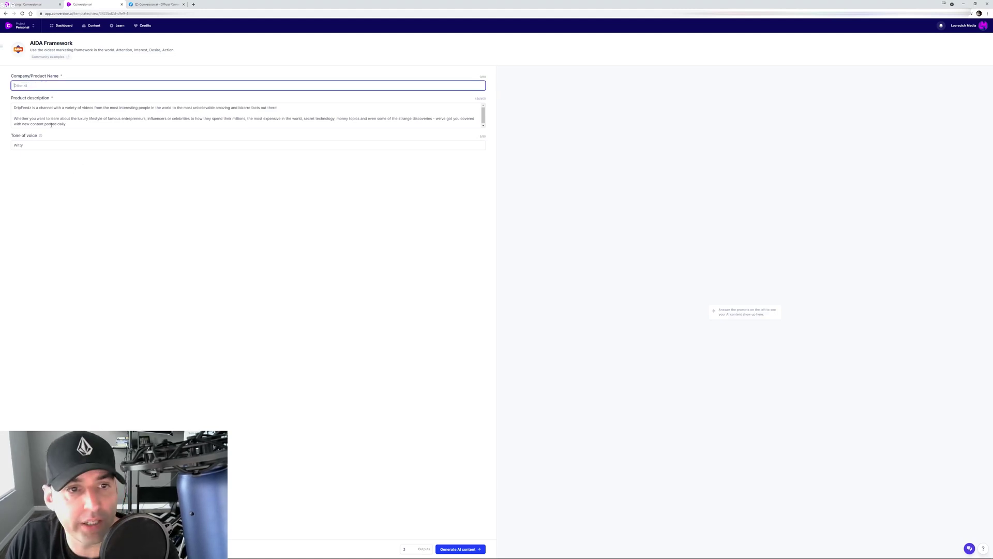
{"action": "left_click_drag", "start_coordinate": [51, 125], "coordinate": [30, 111]}
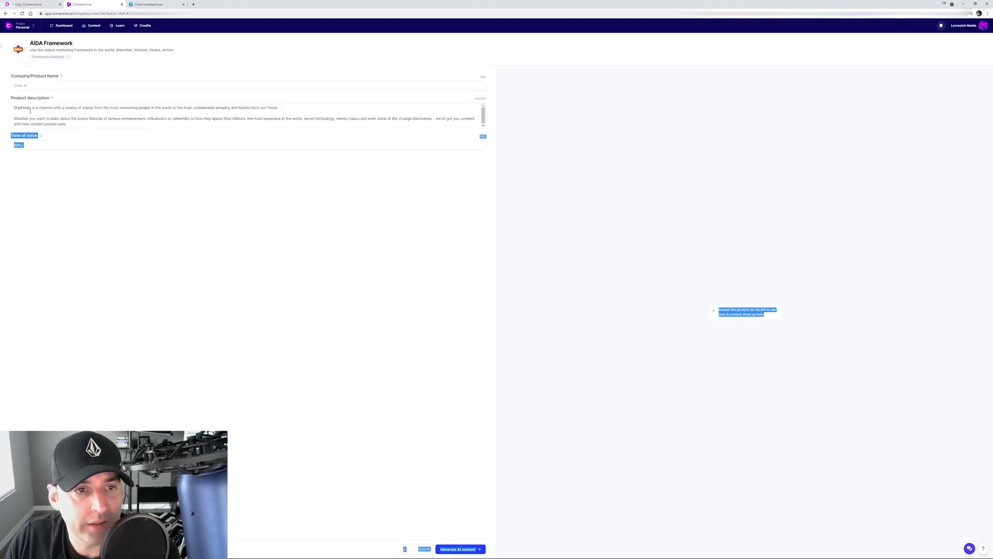
{"action": "left_click", "coordinate": [30, 110]}
{"action": "key", "text": "ctrl+a"}
{"action": "key", "text": "BackSpace"}
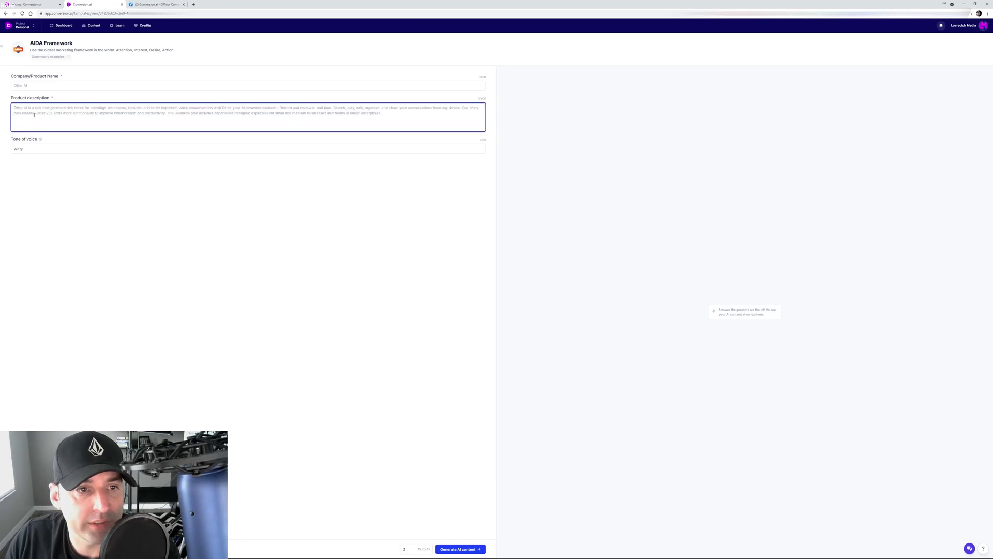
{"action": "left_click", "coordinate": [79, 169]}
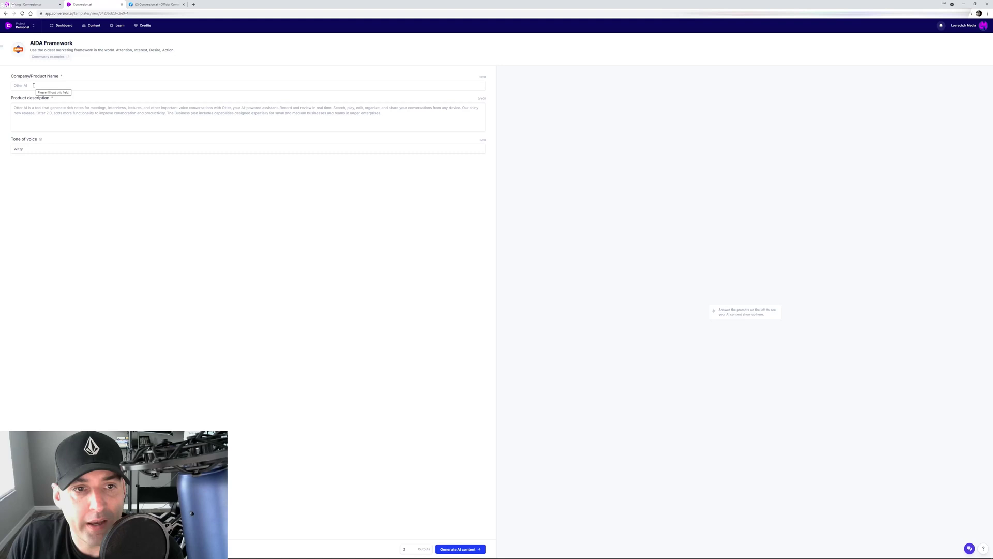
Enter Salesforce, described as a CRM platform for tracking leads, clients and sales and organizing teams
{"action": "left_click", "coordinate": [33, 85]}
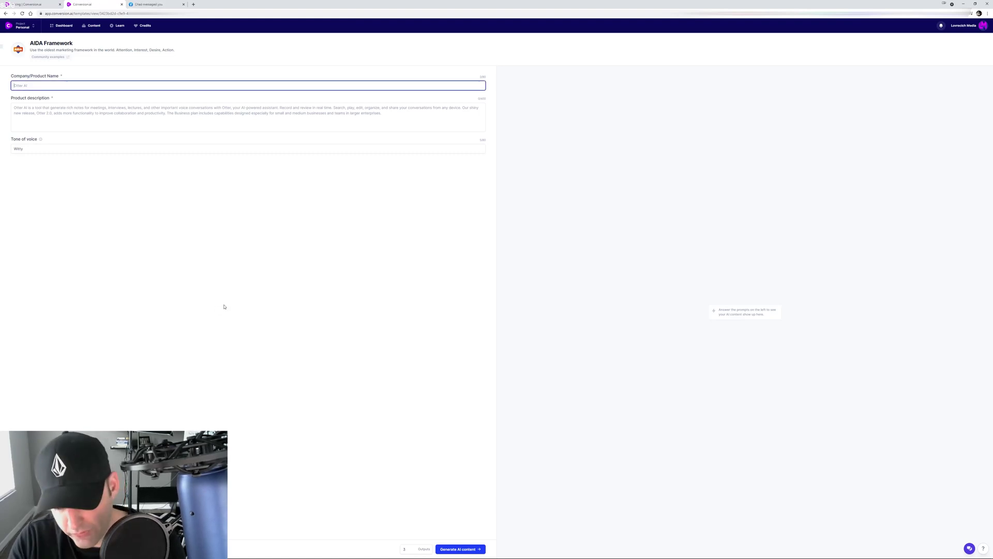
{"action": "type", "text": "Salesfo"}
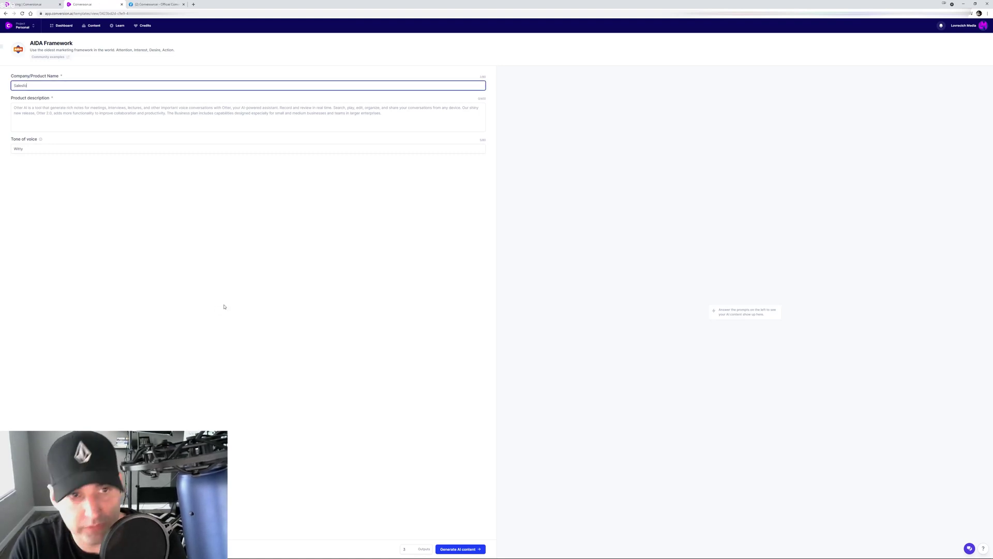
{"action": "type", "text": "rce"}
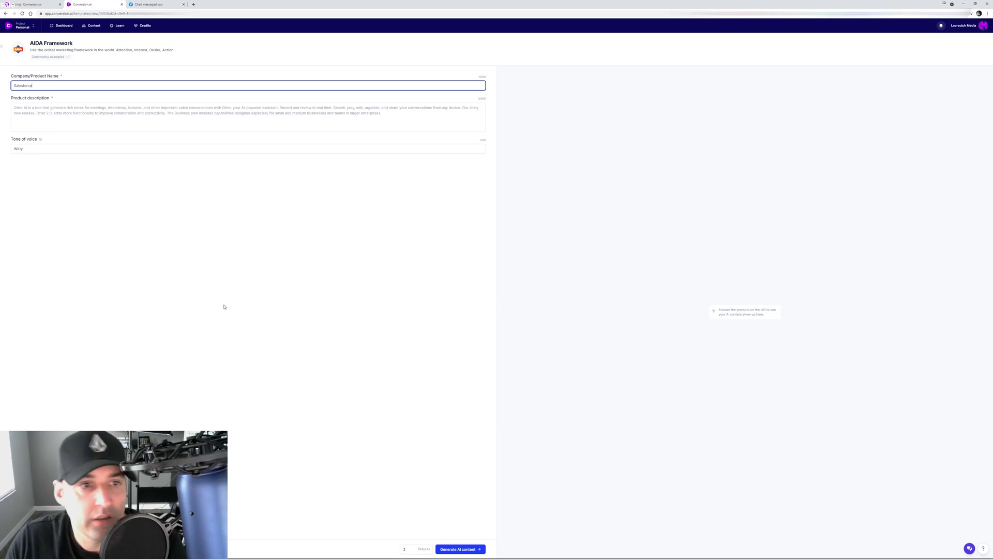
{"action": "left_click", "coordinate": [68, 128]}
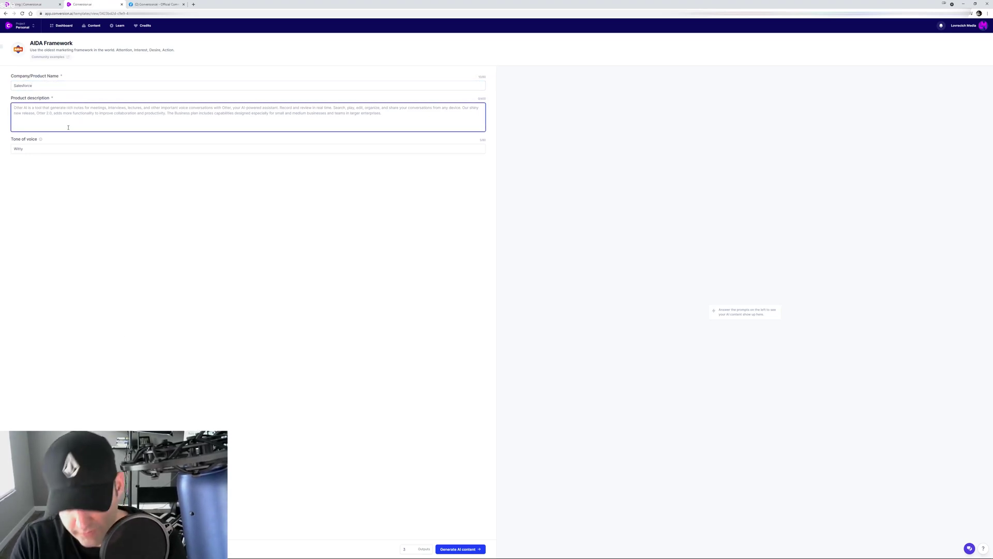
{"action": "type", "text": "Salesforce is a"}
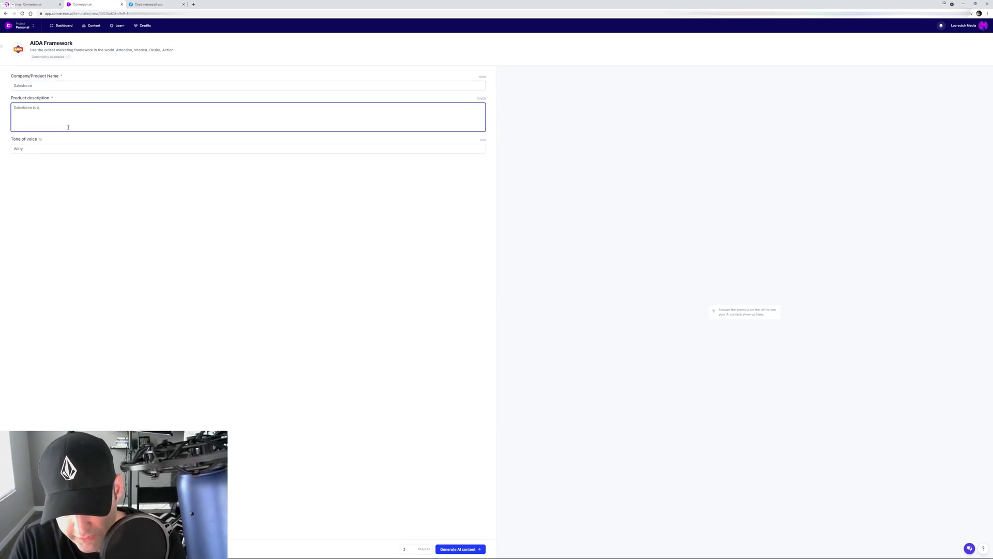
{"action": "type", "text": " saas pla"}
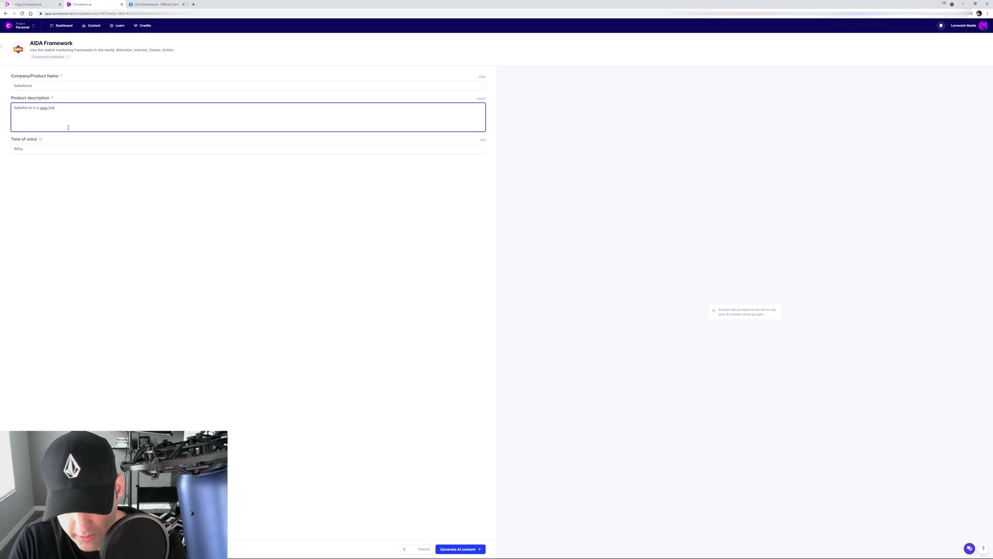
{"action": "key", "text": "BackSpace"}
{"action": "key", "text": "BackSpace"}
{"action": "key", "text": "BackSpace"}
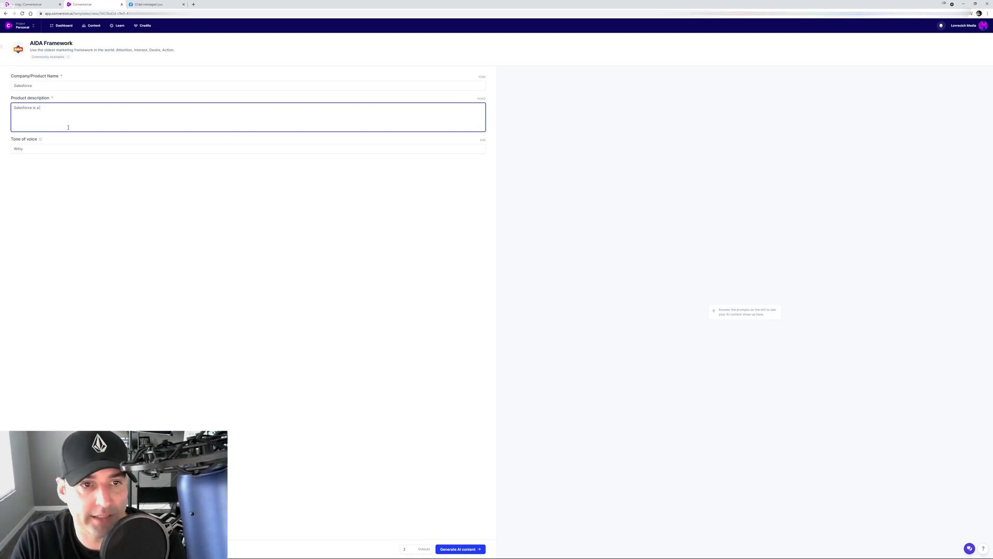
{"action": "type", "text": "CRM p"}
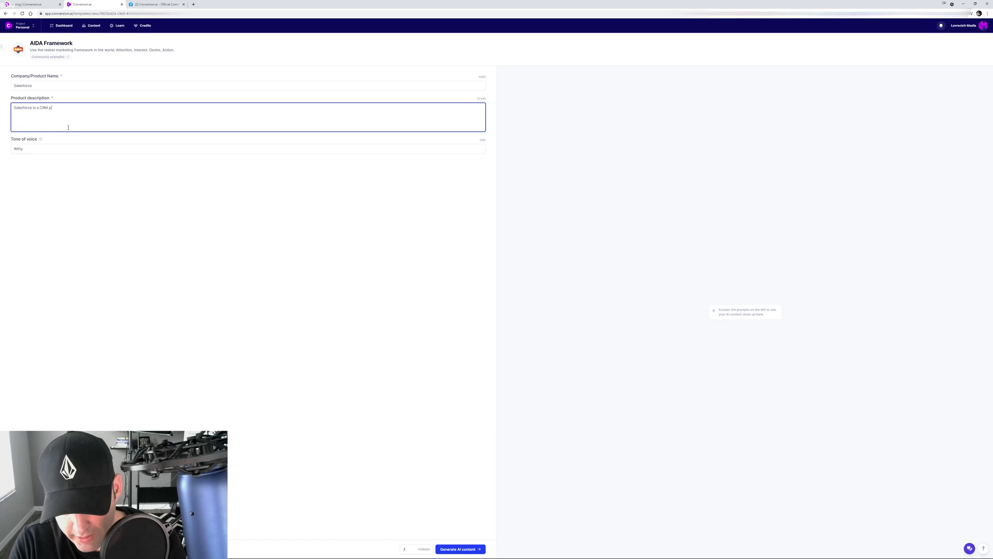
{"action": "type", "text": "latfo"}
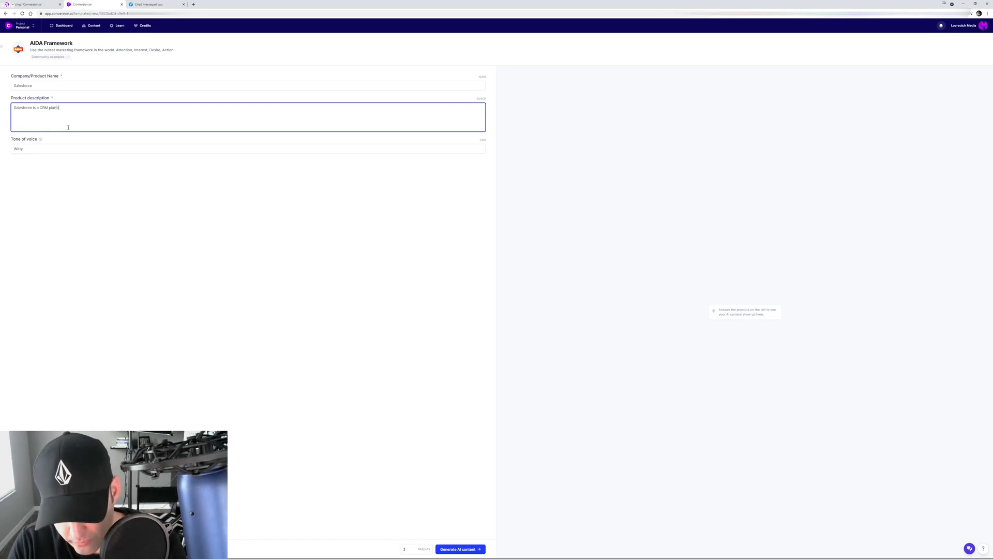
{"action": "type", "text": "rm for your busine"}
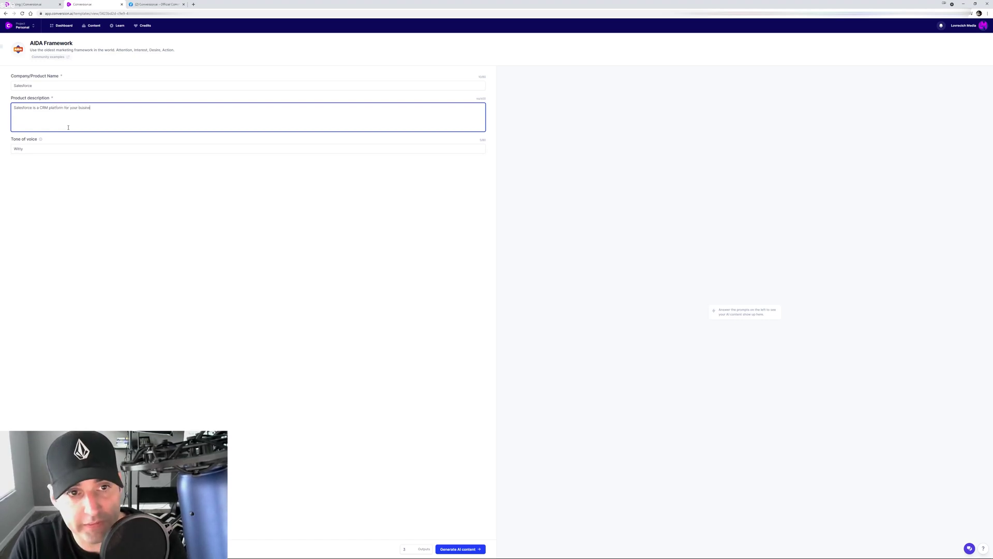
{"action": "type", "text": "ss where you can "}
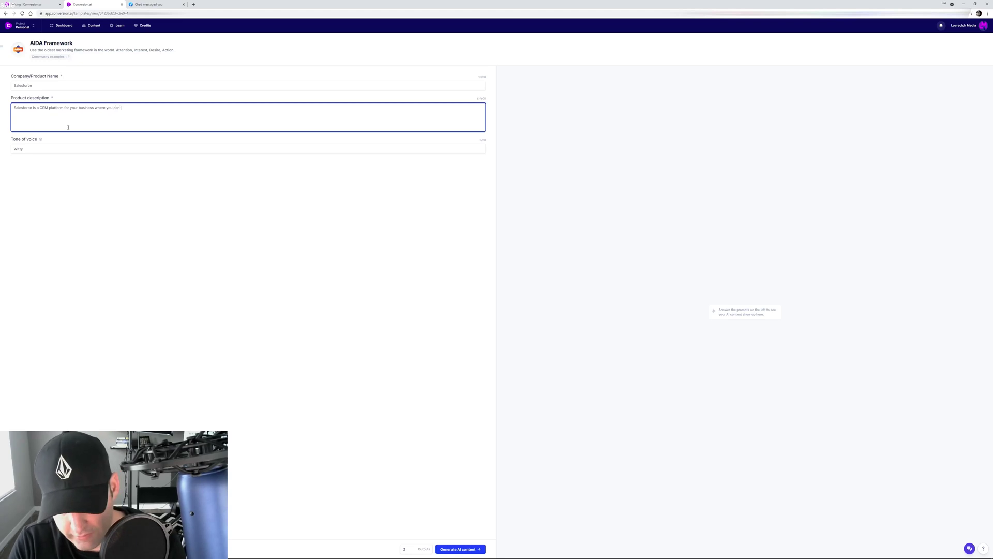
{"action": "type", "text": "keep track of "}
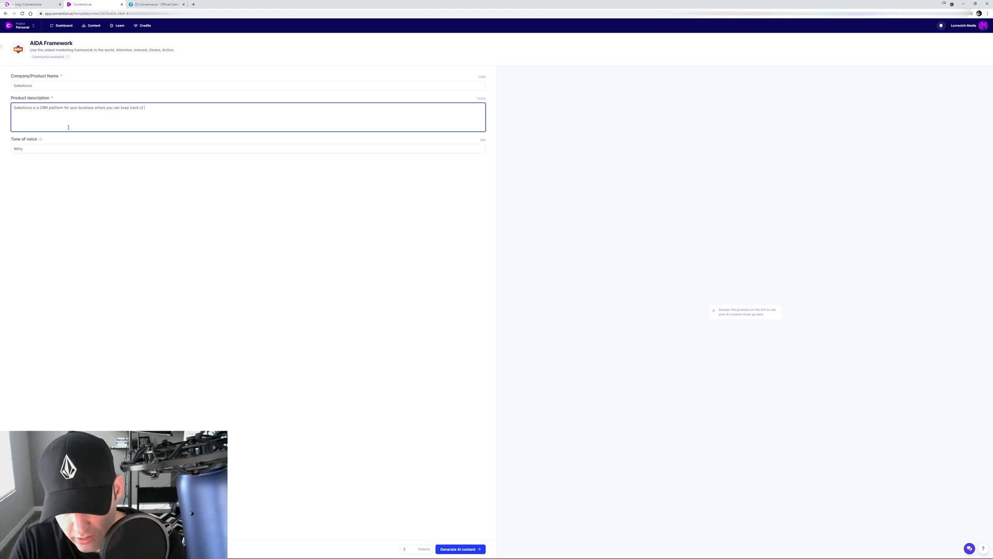
{"action": "type", "text": "your leads"}
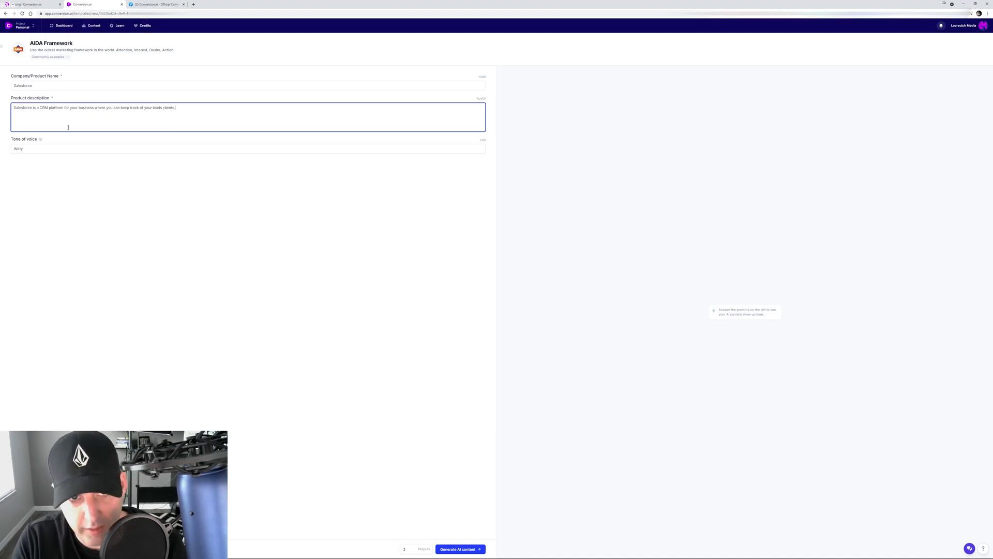
{"action": "type", "text": " clients, sales and orga"}
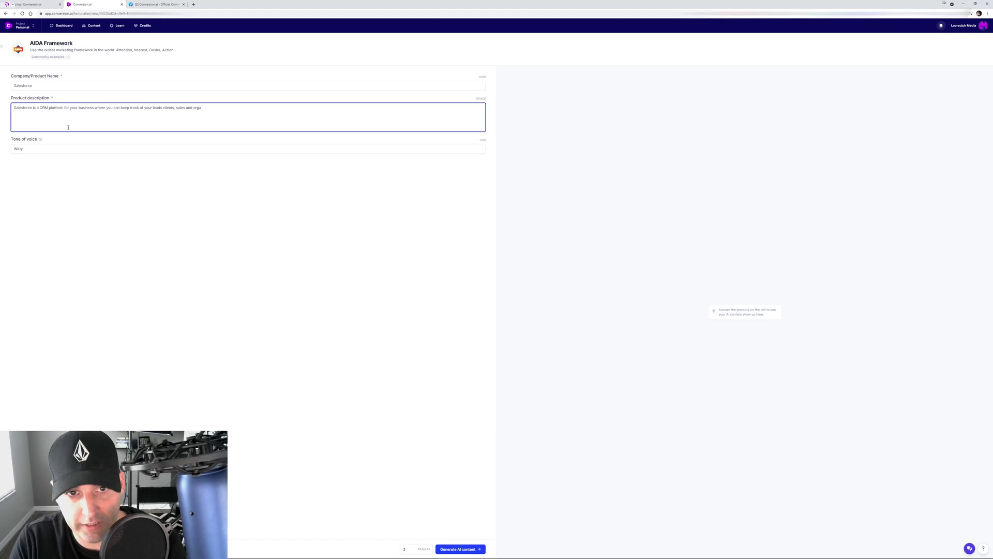
{"action": "key", "text": "BackSpace"}
{"action": "key", "text": "BackSpace"}
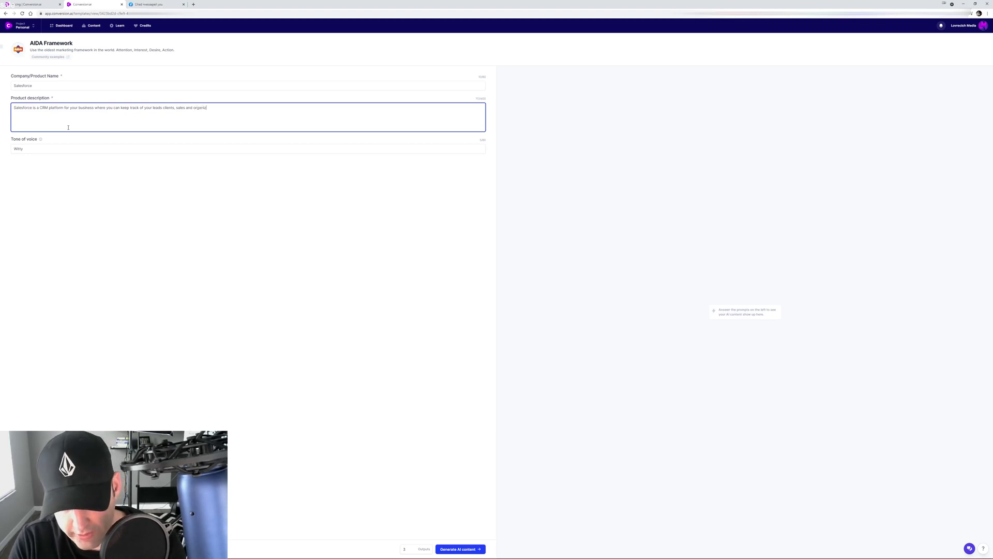
{"action": "type", "text": "ganize you"}
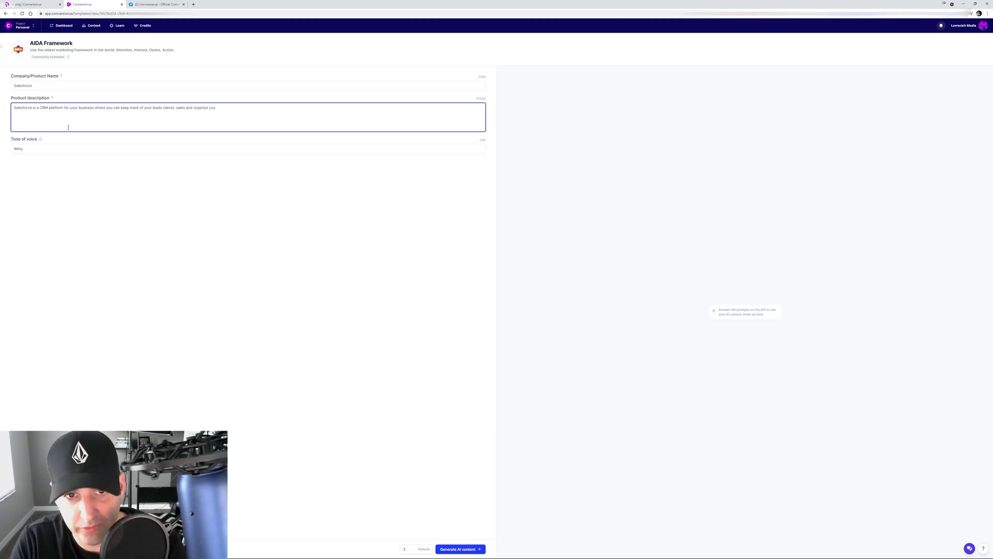
{"action": "type", "text": "r whole sales "}
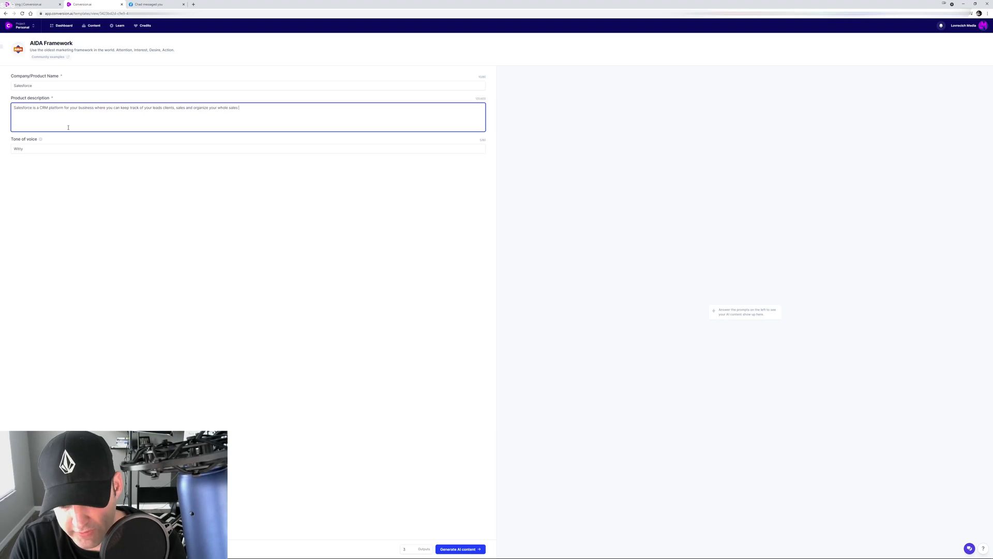
{"action": "type", "text": "team"}
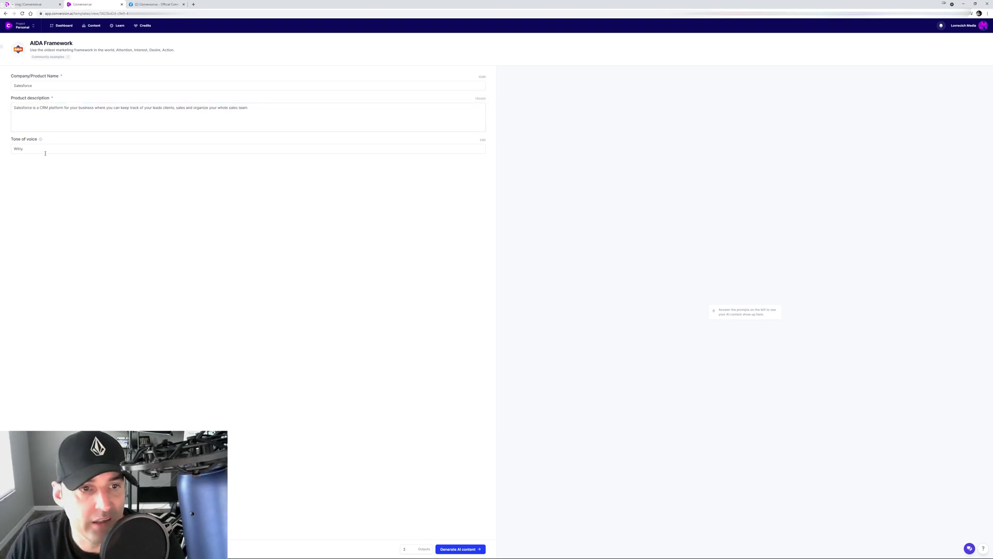
Set the tone to professional, lower outputs to 2, and generate the Salesforce AIDA copy
{"action": "left_click", "coordinate": [45, 150]}
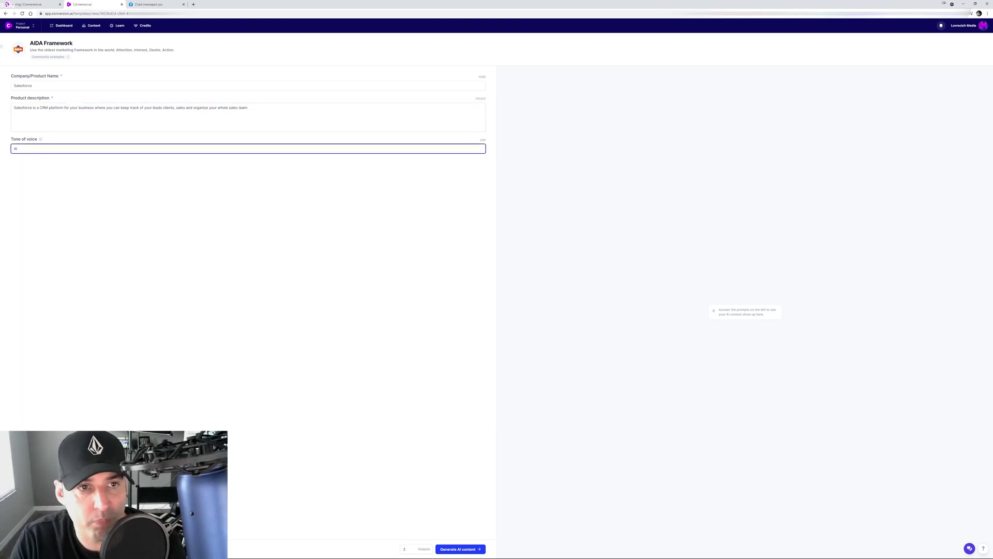
{"action": "type", "text": "profesi"}
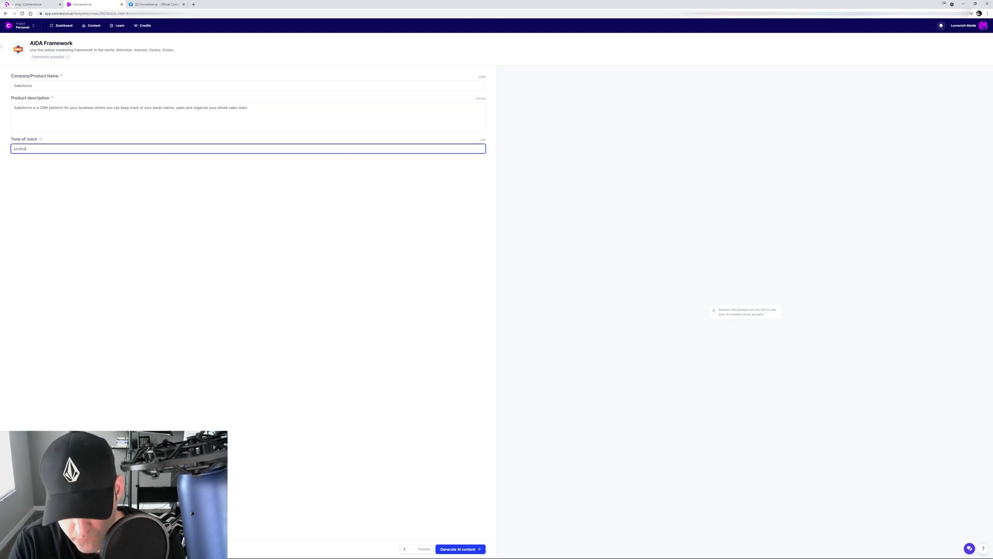
{"action": "type", "text": "onal"}
{"action": "left_click", "coordinate": [34, 209]}
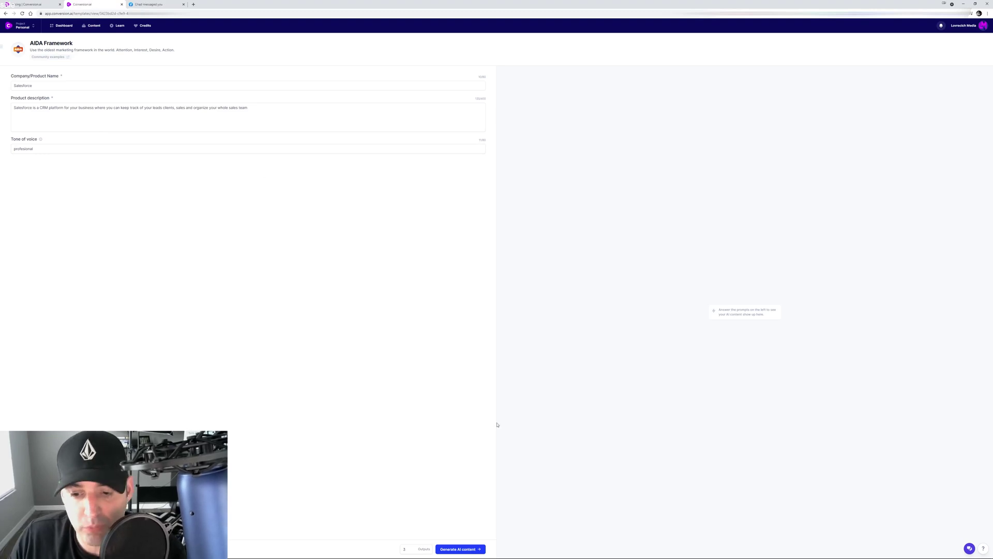
{"action": "left_click", "coordinate": [413, 551]}
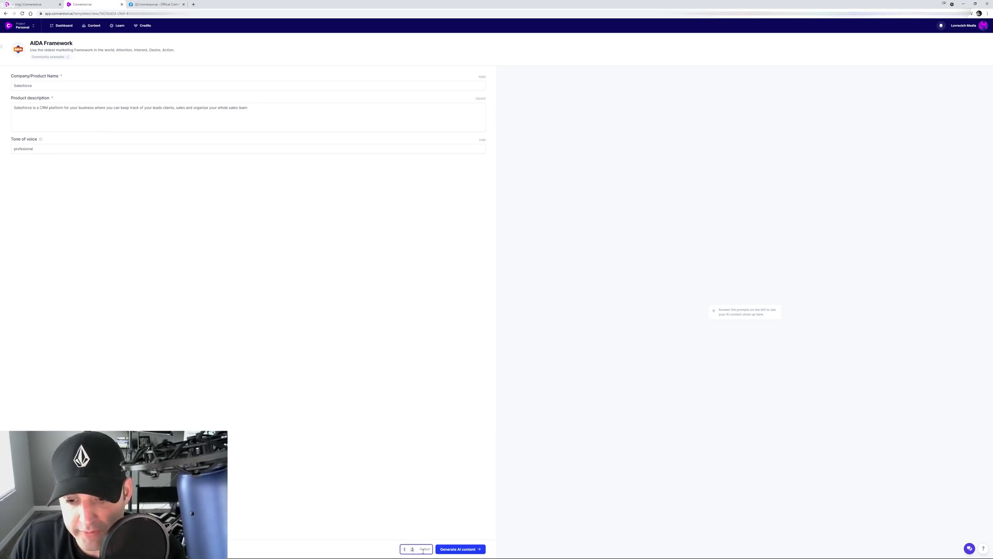
{"action": "left_click", "coordinate": [458, 549]}
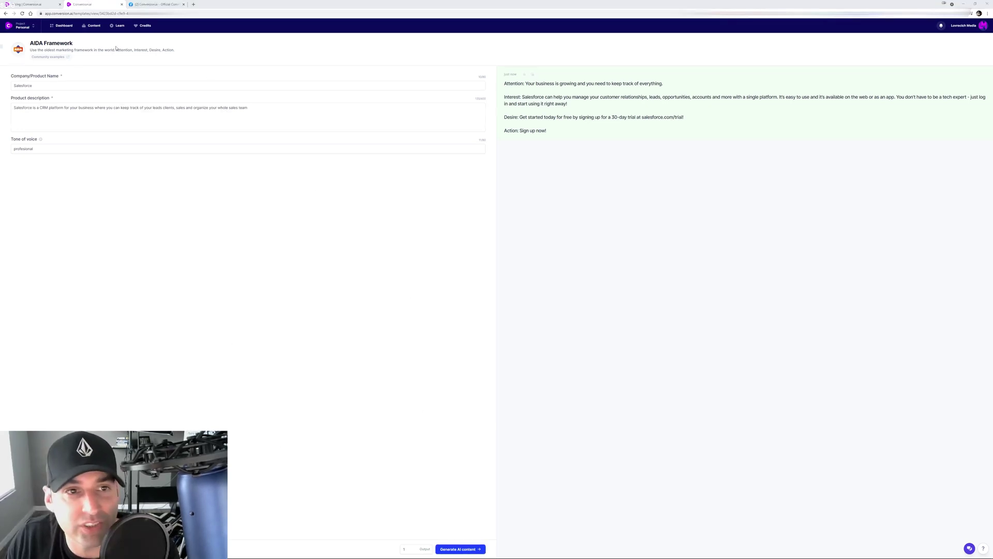
Return to the templates dashboard and scroll down through the template library
{"action": "left_click", "coordinate": [64, 25]}
{"action": "scroll", "coordinate": [356, 195], "scroll_direction": "down", "scroll_amount": 2}
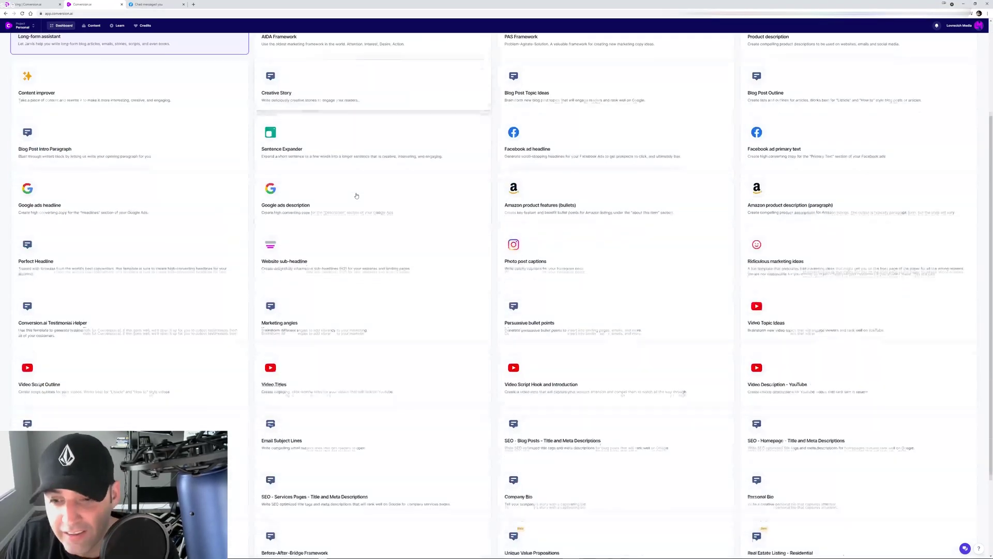
{"action": "scroll", "coordinate": [408, 230], "scroll_direction": "down", "scroll_amount": 2}
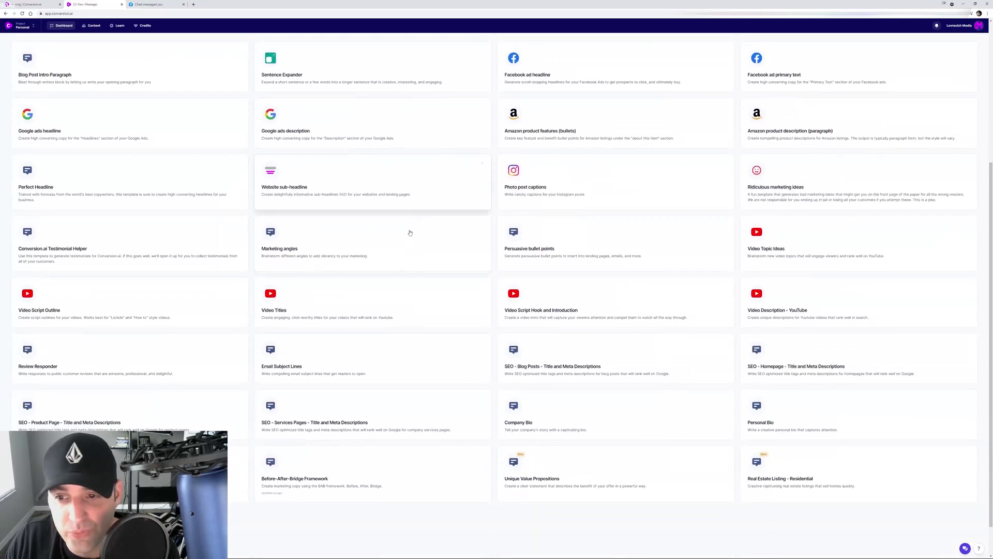
In Marketing angles, enter product 'leggings' and description 'super comfortable and soft leggings that are not see through'
{"action": "left_click", "coordinate": [279, 239]}
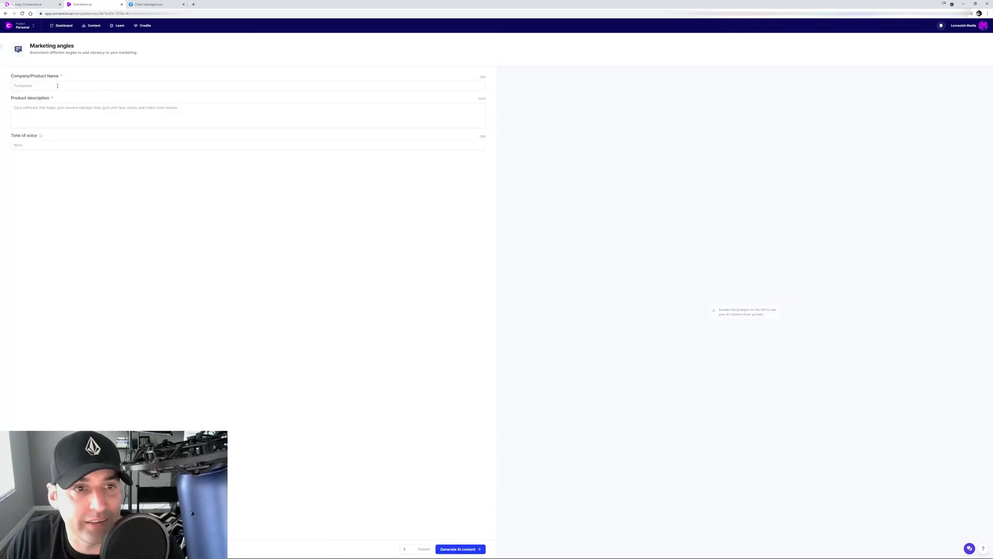
{"action": "left_click", "coordinate": [57, 85]}
{"action": "type", "text": "leggings"}
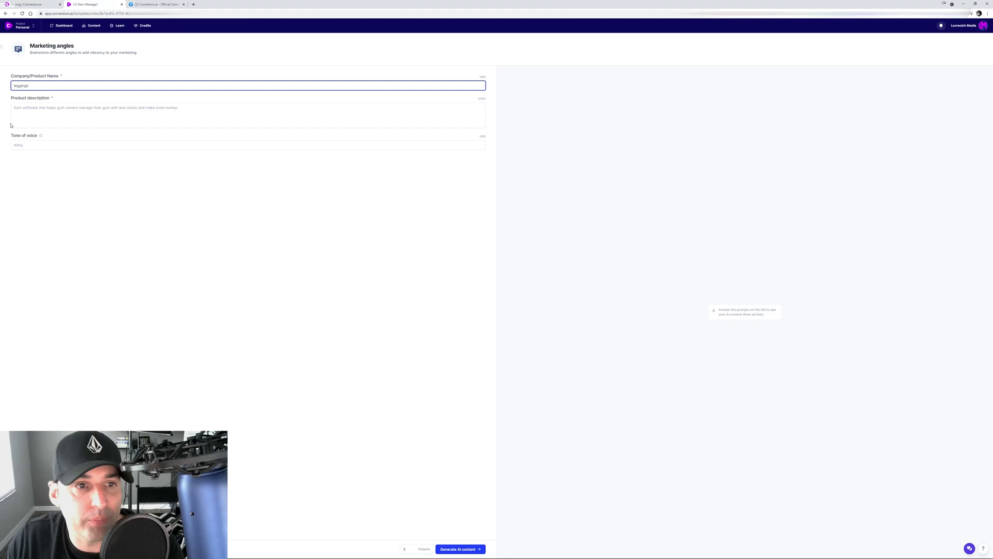
{"action": "left_click", "coordinate": [11, 125]}
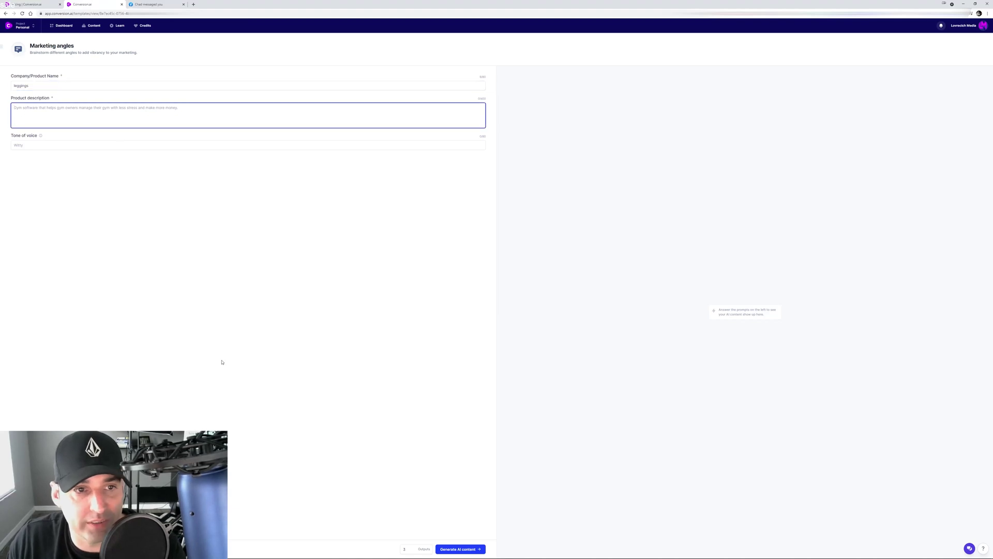
{"action": "type", "text": "supe"}
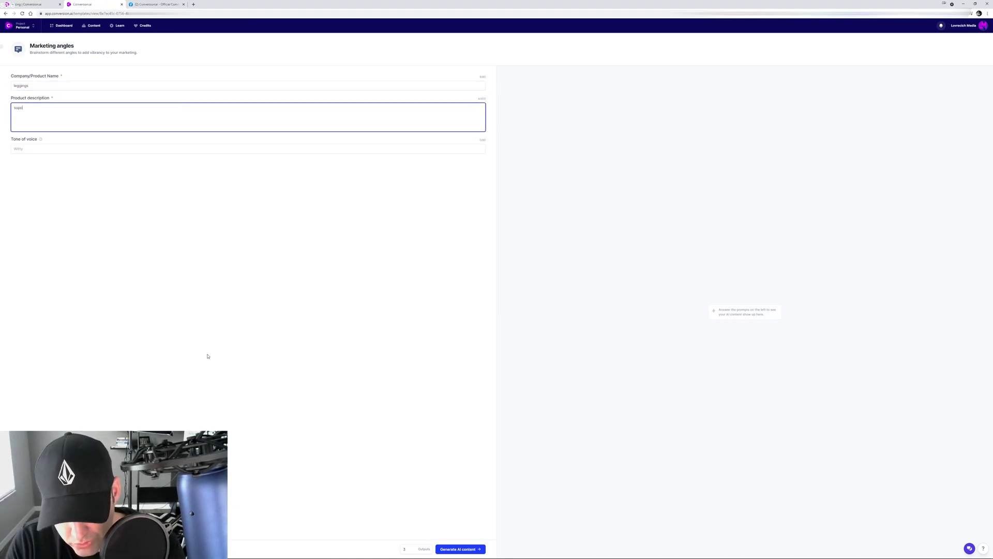
{"action": "type", "text": "r comfortabler"}
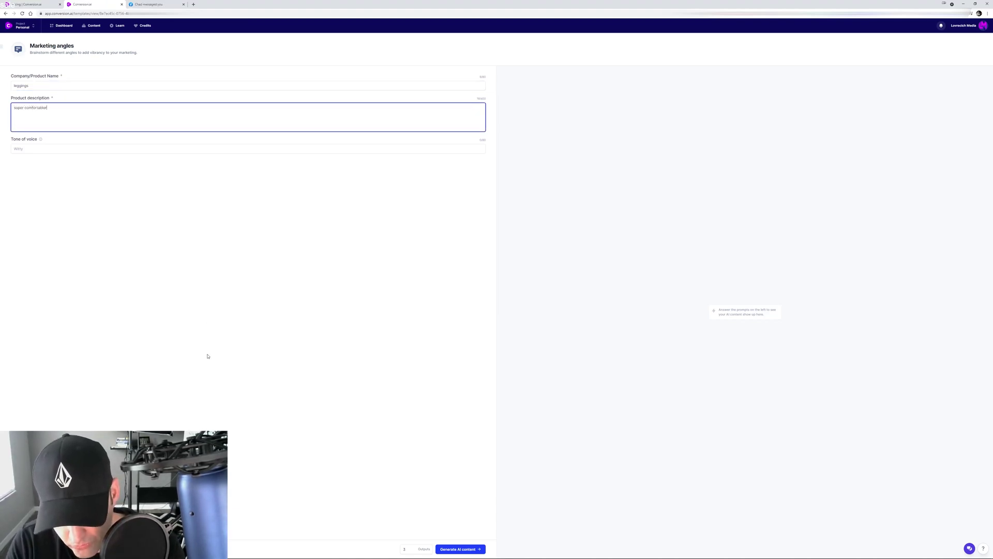
{"action": "key", "text": "BackSpace"}
{"action": "type", "text": "and s"}
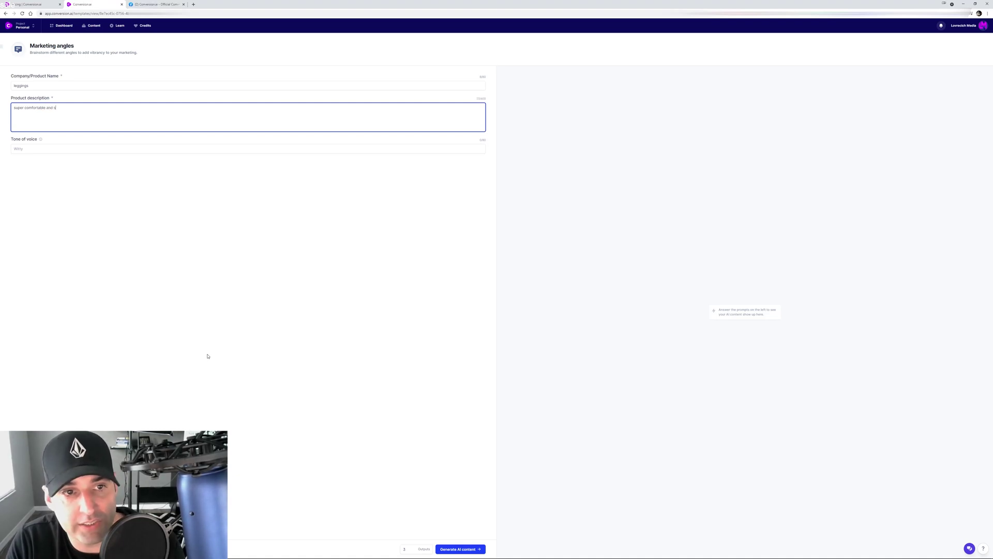
{"action": "type", "text": "oft leggings "}
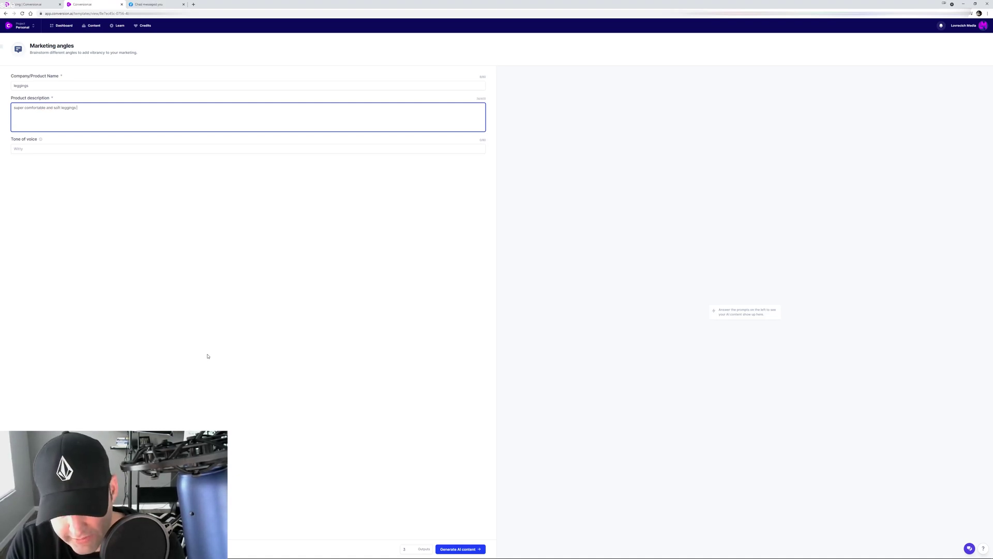
{"action": "type", "text": "that are not see "}
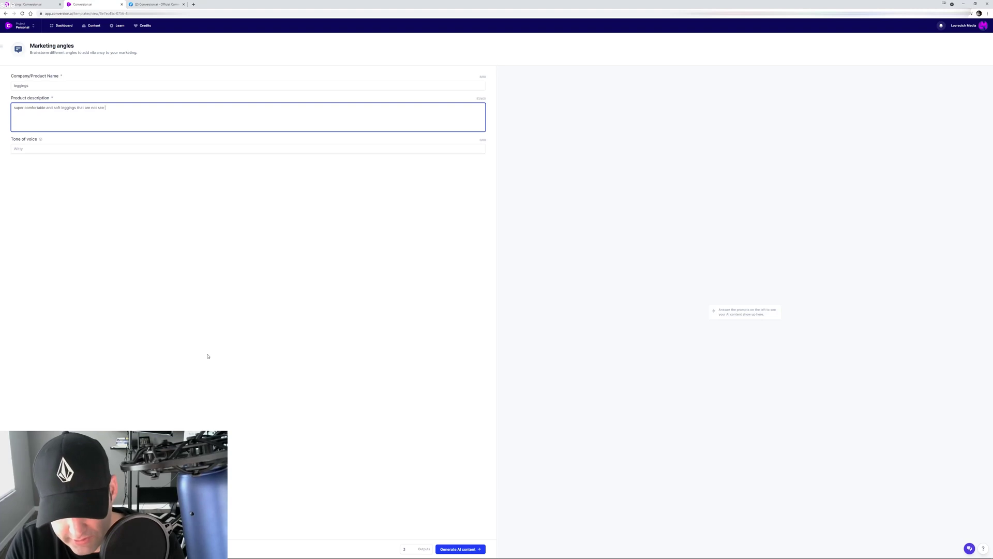
{"action": "type", "text": "throug"}
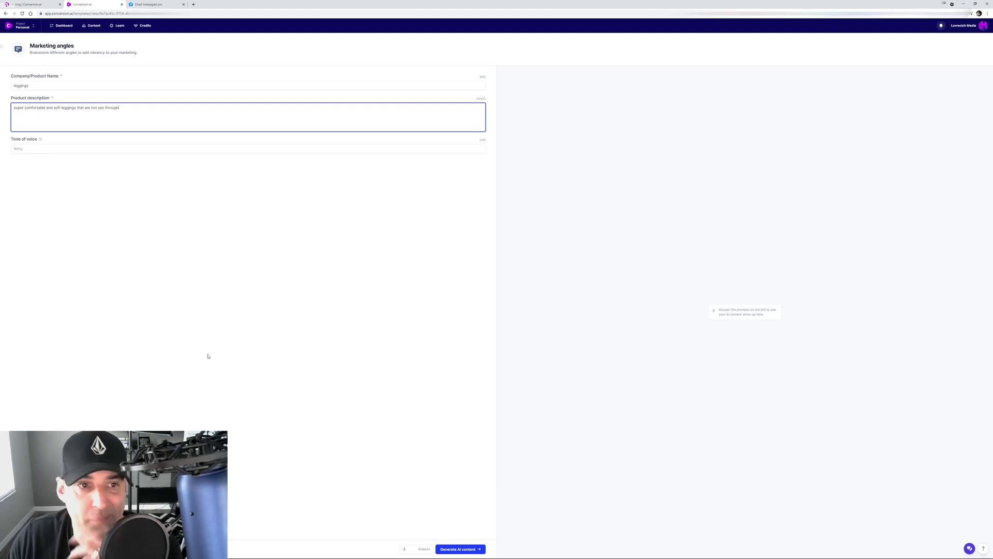
{"action": "type", "text": "h"}
{"action": "left_click", "coordinate": [62, 148]}
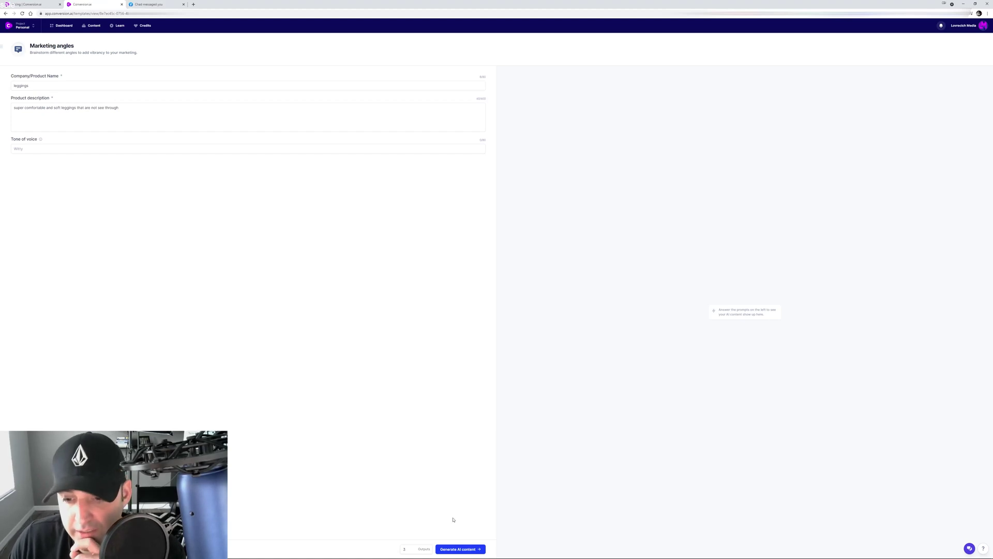
Generate three sets of marketing angles for the leggings
{"action": "left_click", "coordinate": [469, 550]}
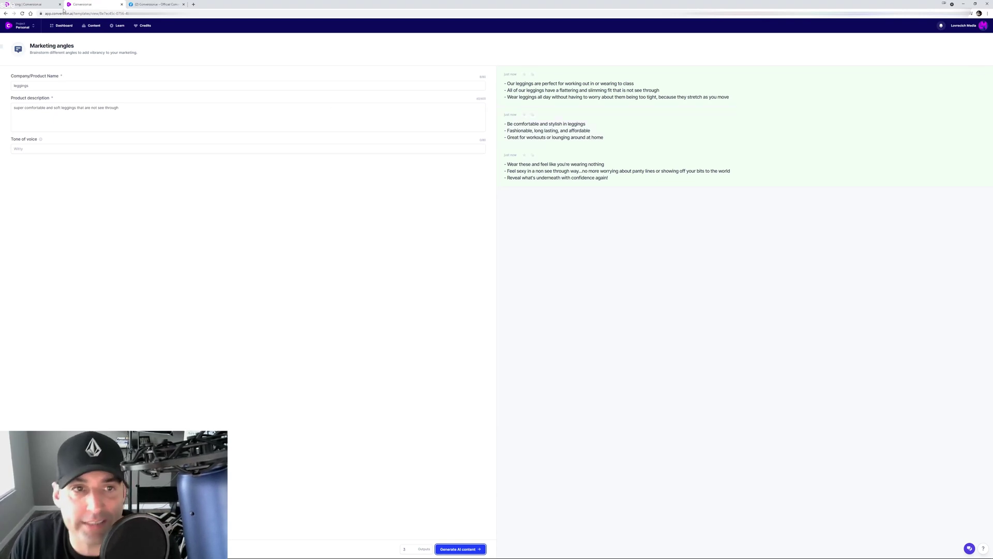
Go back to the template gallery and scroll down toward the Photo post captions card
{"action": "left_click", "coordinate": [63, 26]}
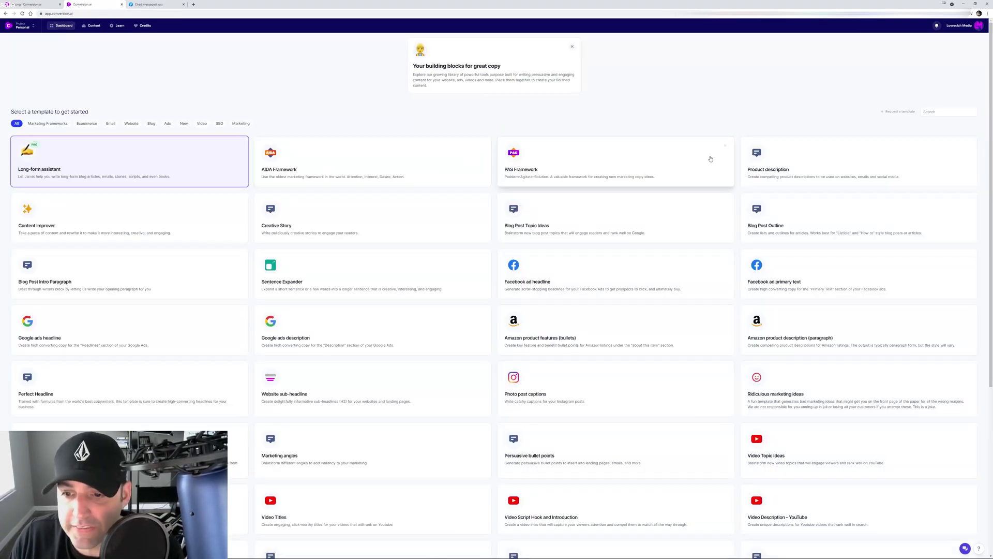
{"action": "scroll", "coordinate": [698, 158], "scroll_direction": "down", "scroll_amount": 4}
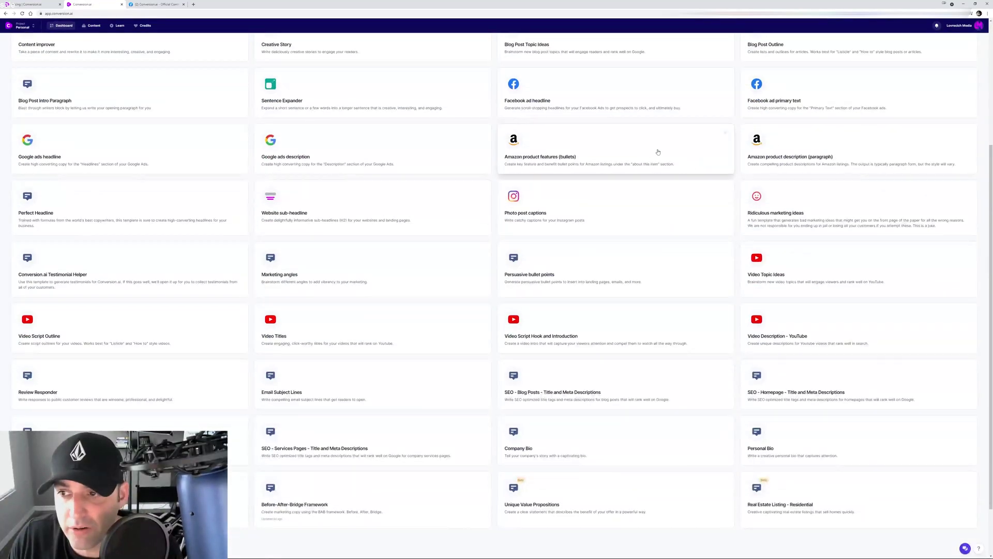
{"action": "scroll", "coordinate": [259, 249], "scroll_direction": "down", "scroll_amount": 2}
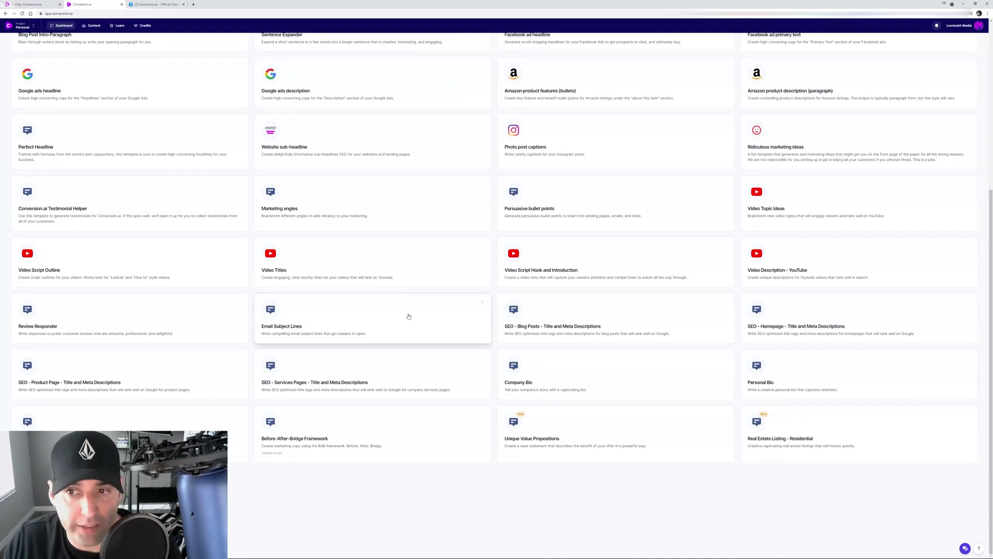
In Photo post captions, enter 'leggings' as the post topic and generate captions
{"action": "left_click", "coordinate": [549, 147]}
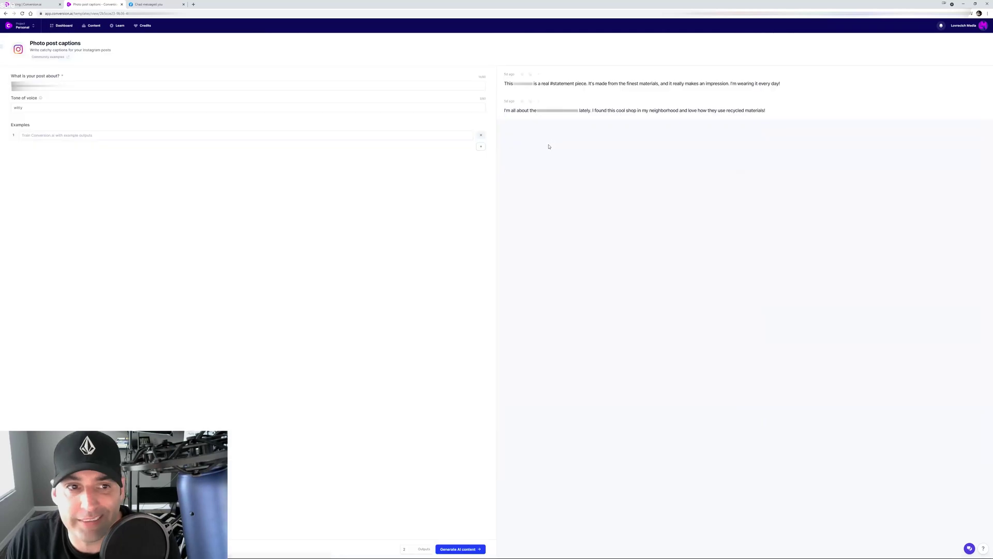
{"action": "left_click", "coordinate": [144, 84]}
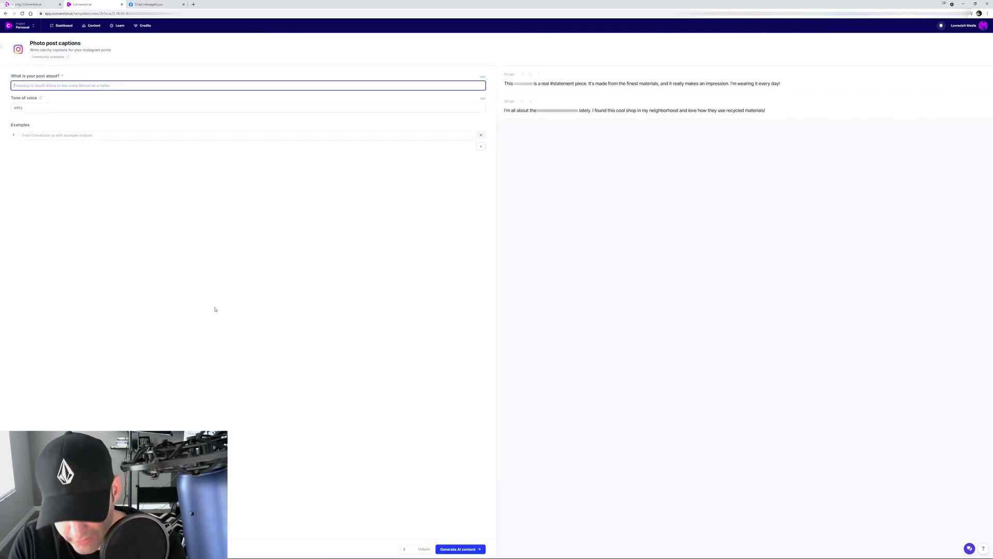
{"action": "type", "text": "leggings"}
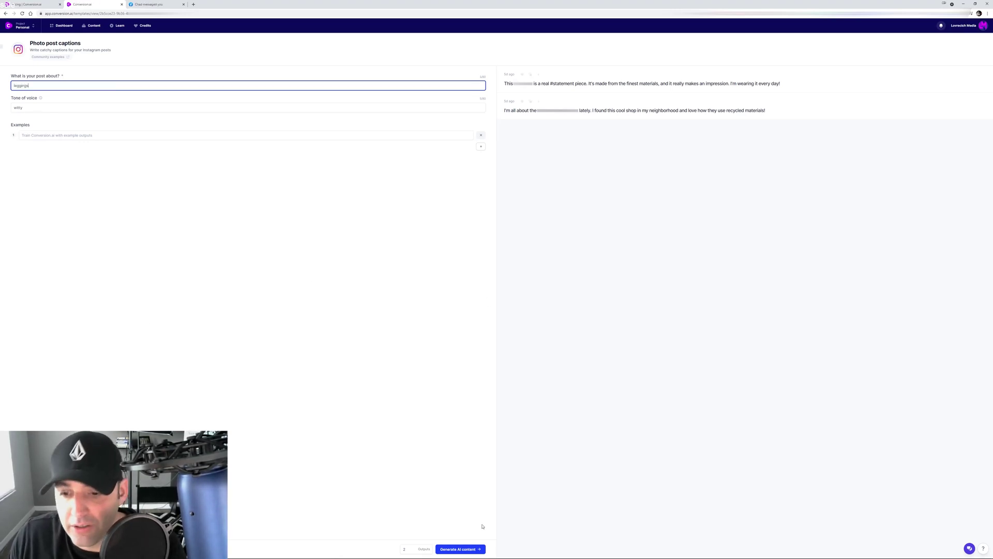
{"action": "left_click", "coordinate": [459, 548]}
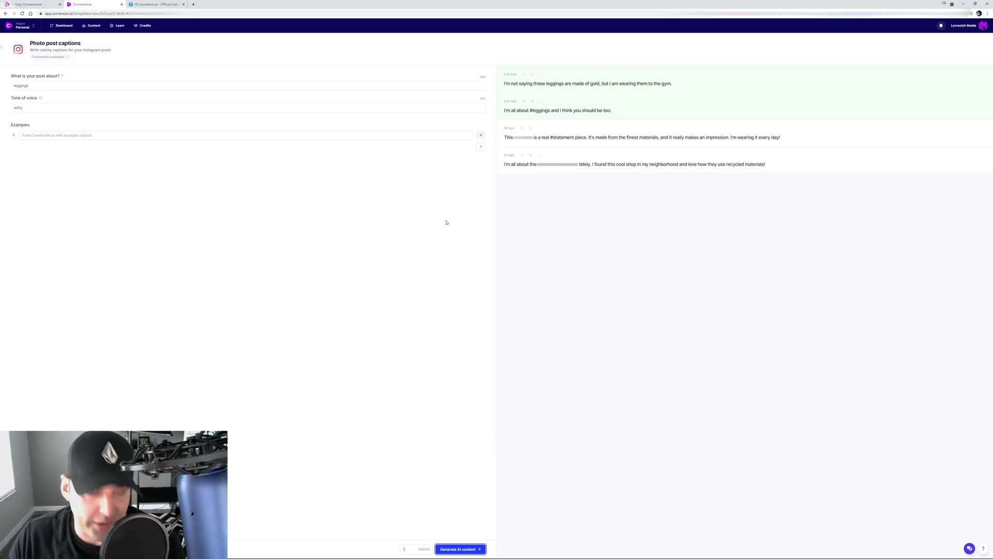
{"action": "key", "text": "ctrl+Tab"}
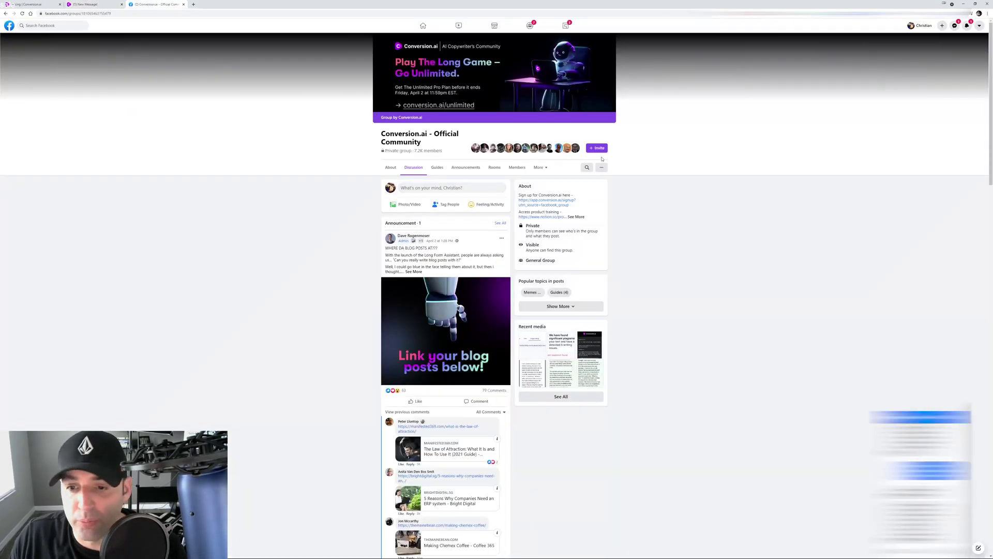
{"action": "scroll", "coordinate": [608, 168], "scroll_direction": "down", "scroll_amount": 3}
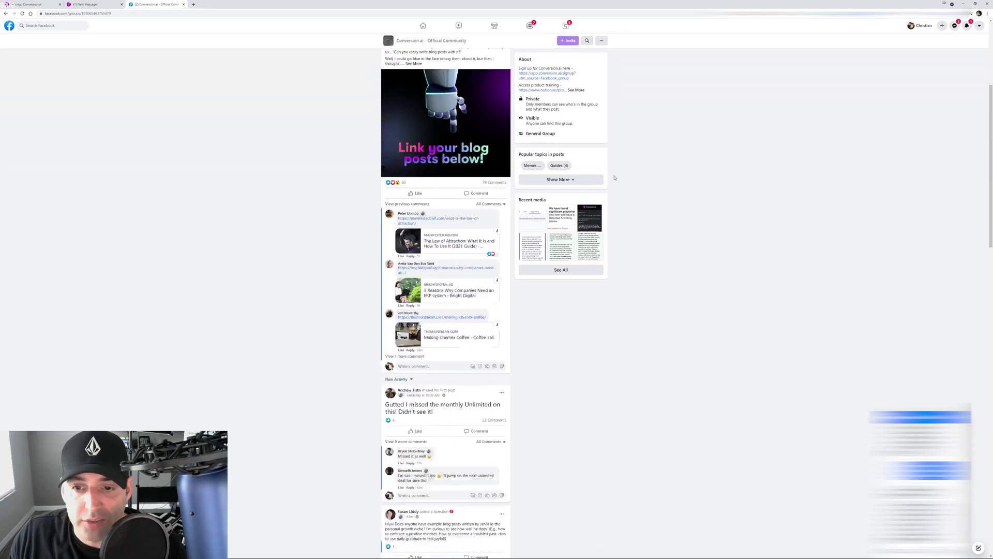
{"action": "scroll", "coordinate": [615, 177], "scroll_direction": "down", "scroll_amount": 7}
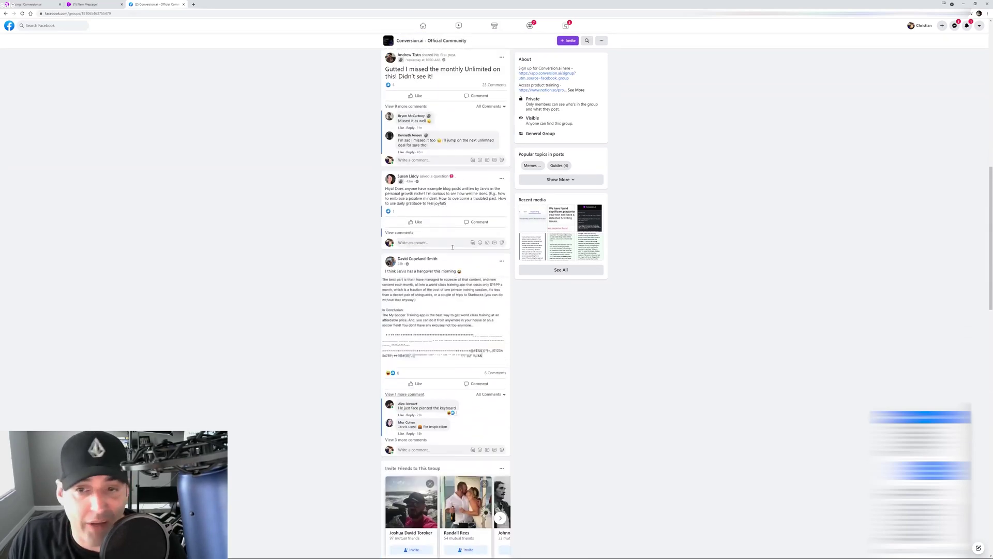
{"action": "scroll", "coordinate": [455, 251], "scroll_direction": "up", "scroll_amount": 6}
{"action": "scroll", "coordinate": [461, 259], "scroll_direction": "down", "scroll_amount": 5}
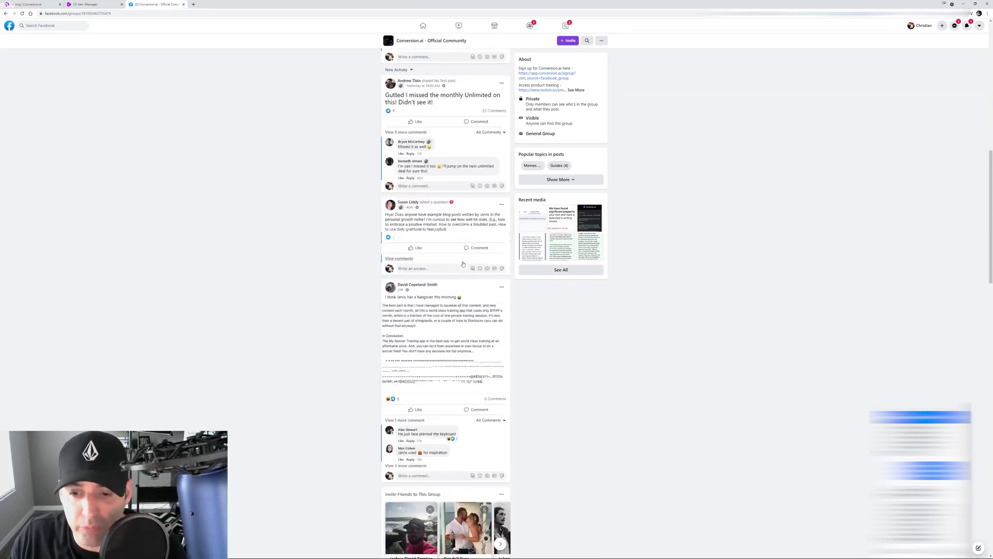
{"action": "scroll", "coordinate": [463, 264], "scroll_direction": "down", "scroll_amount": 15}
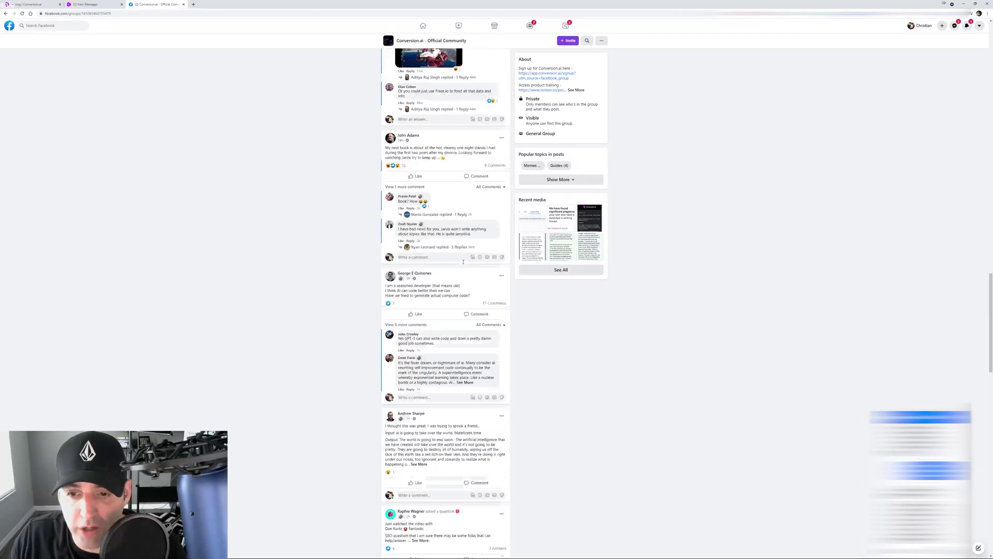
{"action": "scroll", "coordinate": [463, 262], "scroll_direction": "down", "scroll_amount": 13}
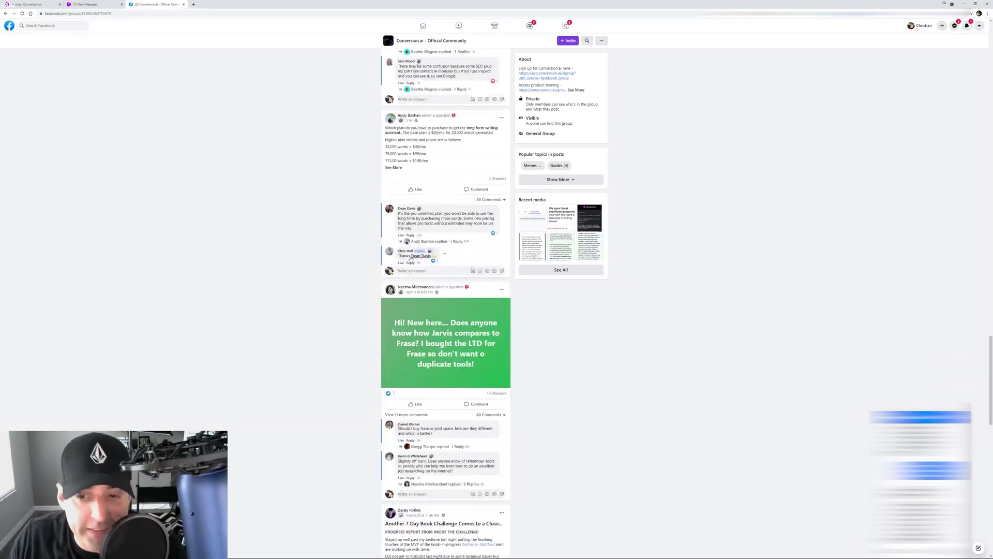
{"action": "scroll", "coordinate": [412, 258], "scroll_direction": "down", "scroll_amount": 5}
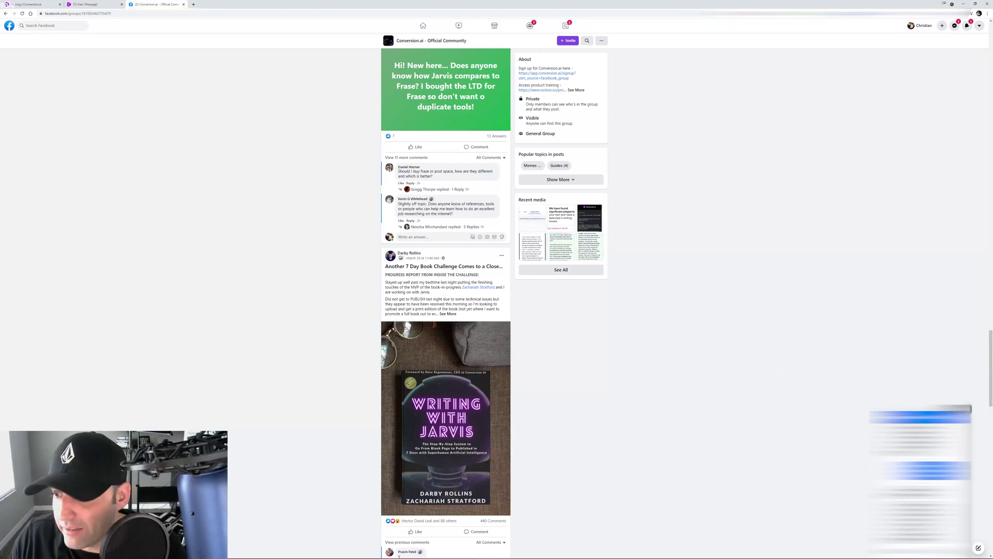
{"action": "scroll", "coordinate": [269, 267], "scroll_direction": "down", "scroll_amount": 6}
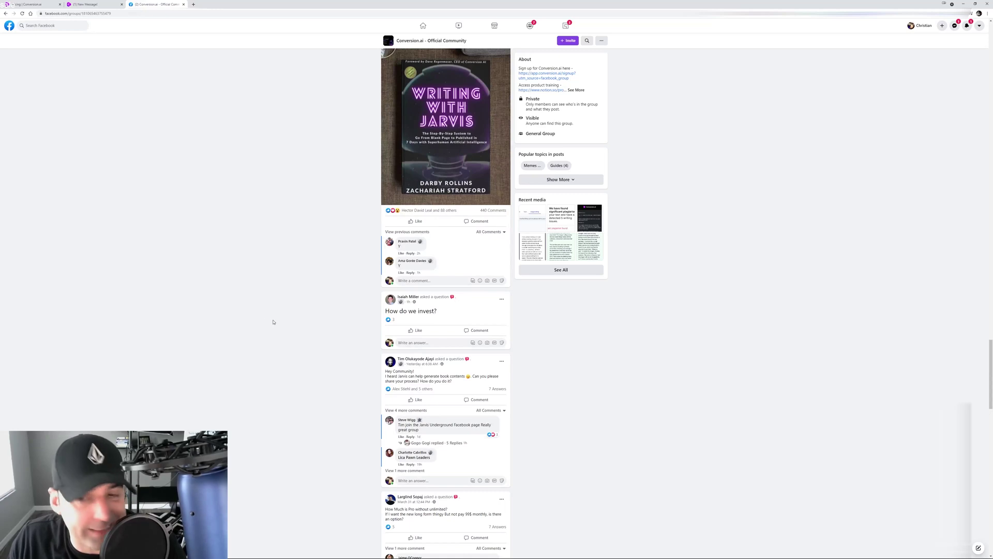
{"action": "scroll", "coordinate": [271, 319], "scroll_direction": "down", "scroll_amount": 2}
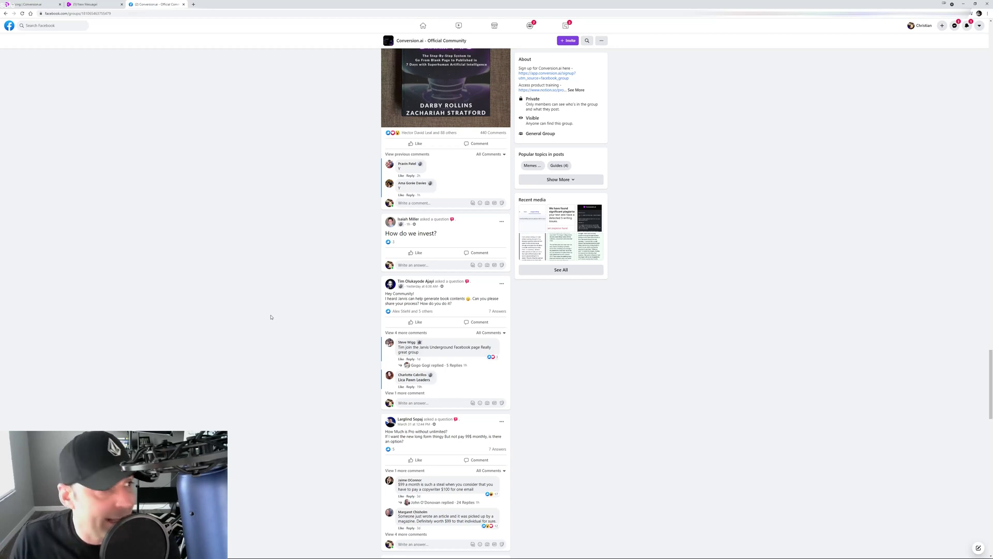
{"action": "scroll", "coordinate": [331, 274], "scroll_direction": "down", "scroll_amount": 6}
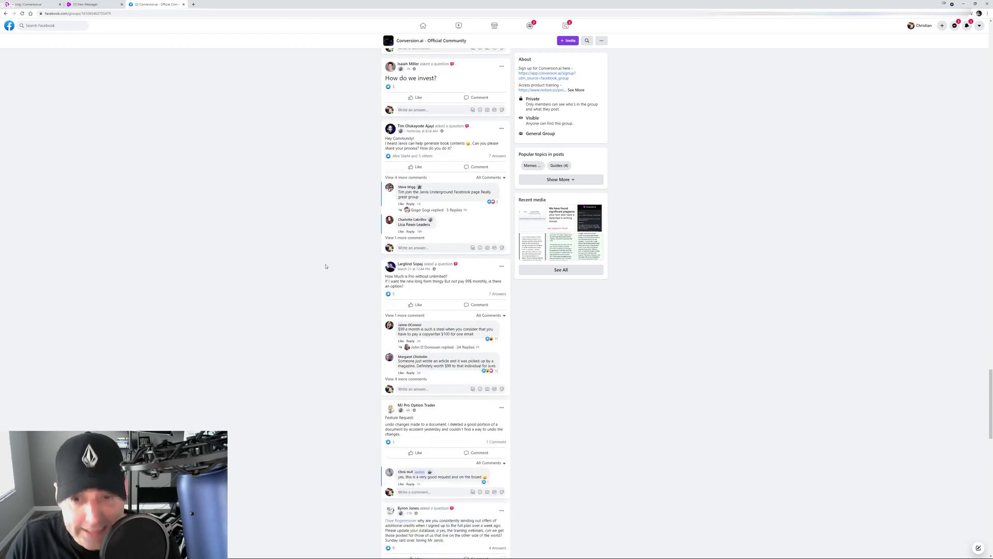
{"action": "scroll", "coordinate": [325, 261], "scroll_direction": "down", "scroll_amount": 7}
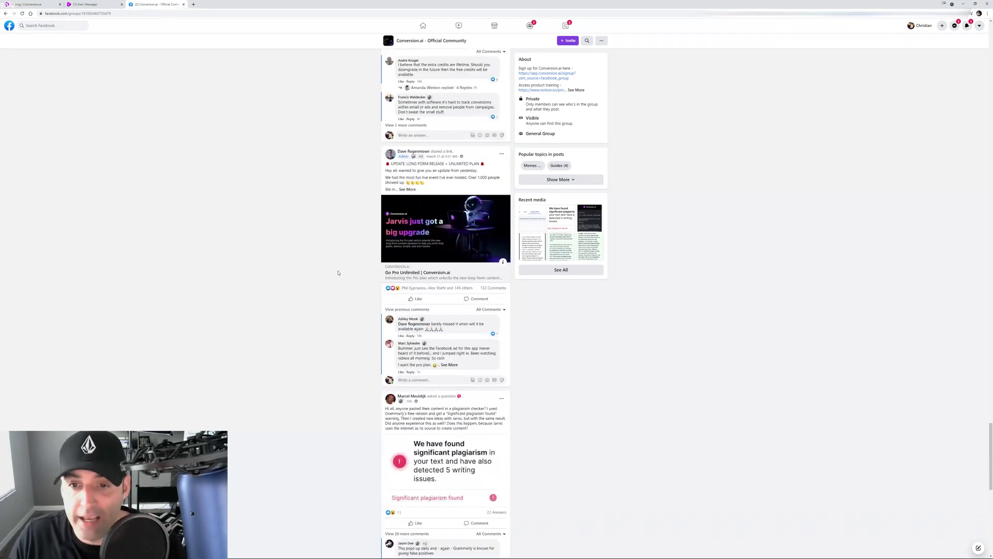
{"action": "scroll", "coordinate": [362, 269], "scroll_direction": "down", "scroll_amount": 4}
{"action": "scroll", "coordinate": [364, 272], "scroll_direction": "up", "scroll_amount": 7}
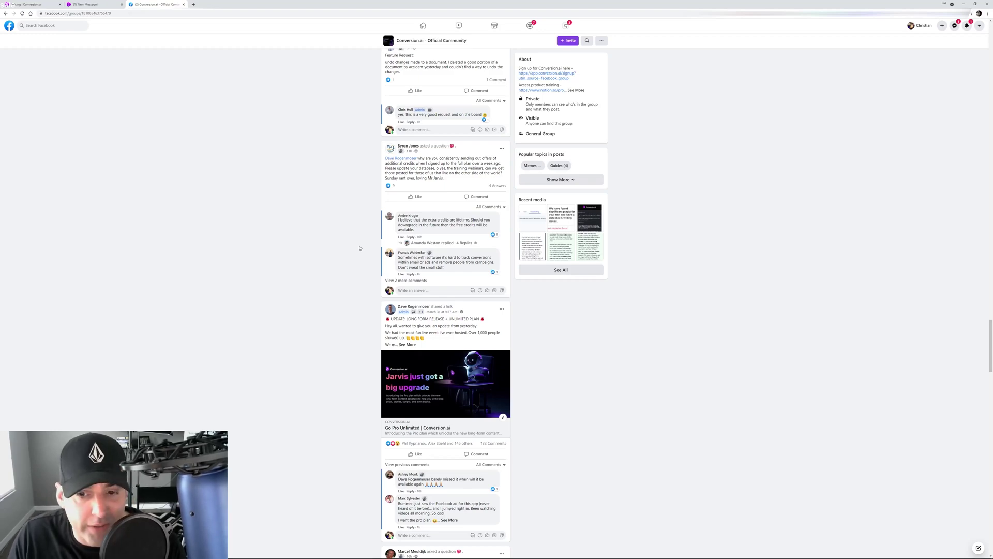
{"action": "scroll", "coordinate": [354, 246], "scroll_direction": "down", "scroll_amount": 15}
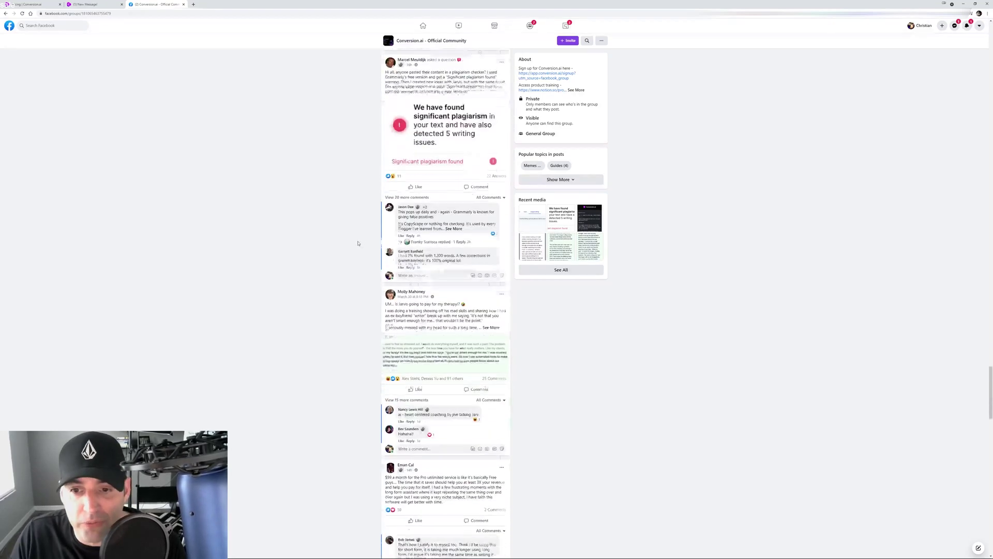
{"action": "scroll", "coordinate": [331, 256], "scroll_direction": "down", "scroll_amount": 12}
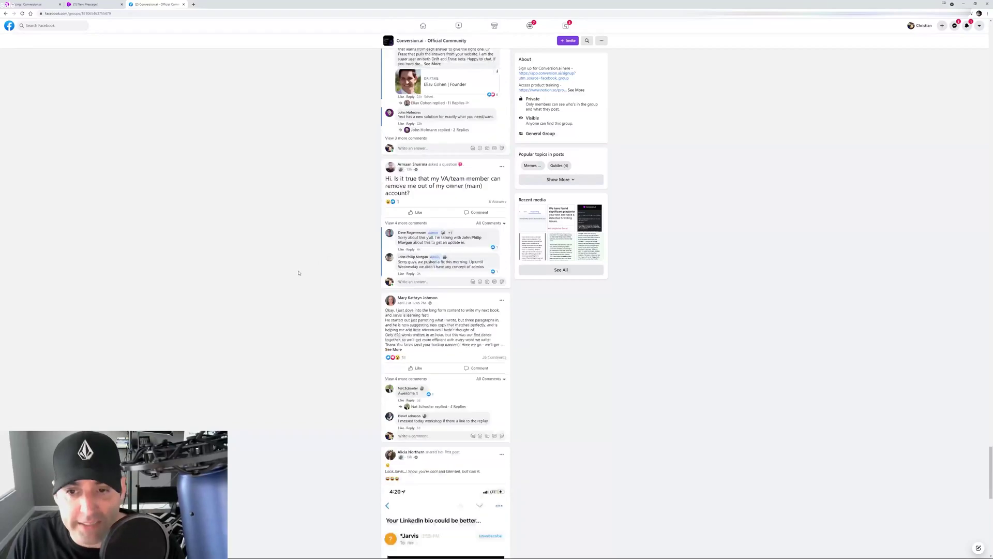
{"action": "scroll", "coordinate": [305, 274], "scroll_direction": "up", "scroll_amount": 6}
{"action": "scroll", "coordinate": [314, 273], "scroll_direction": "down", "scroll_amount": 15}
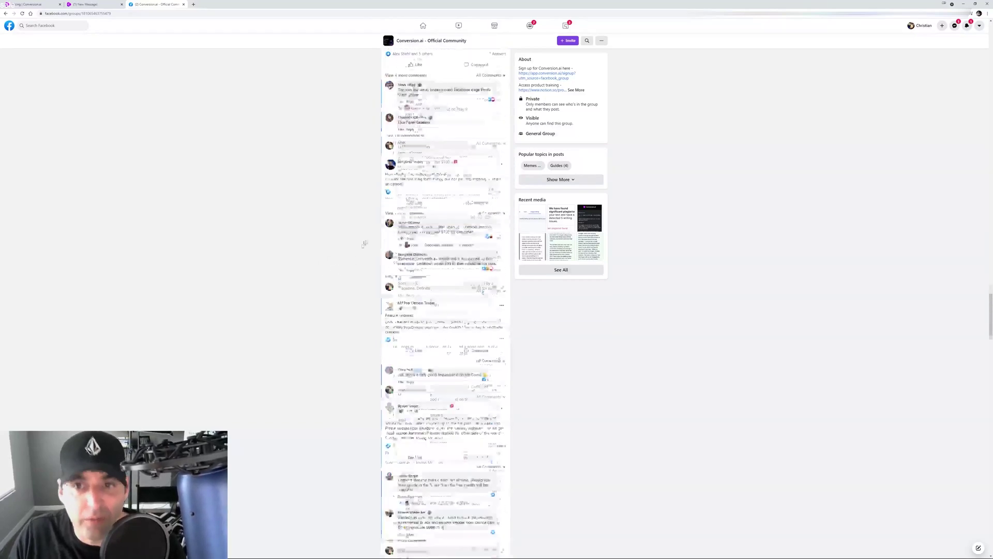
{"action": "scroll", "coordinate": [386, 238], "scroll_direction": "up", "scroll_amount": 15}
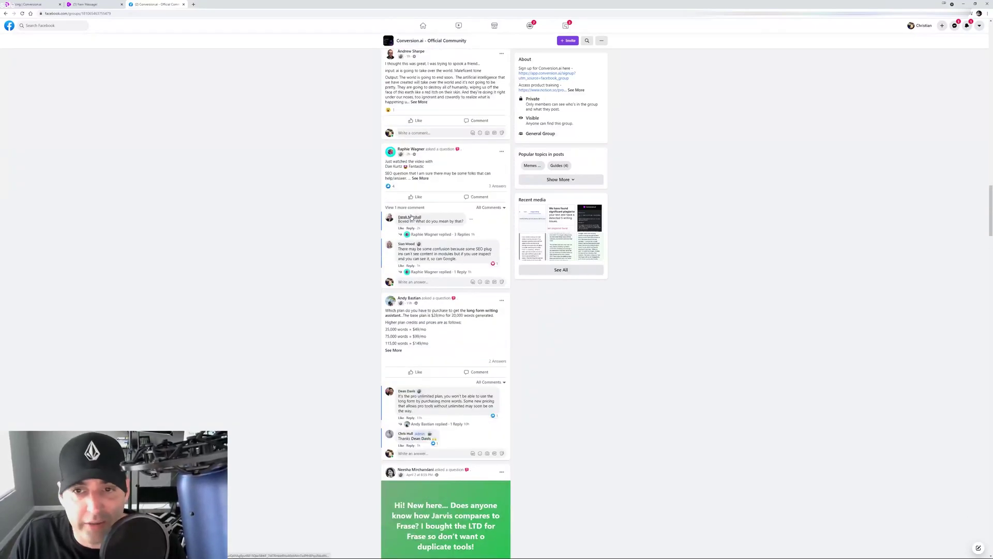
{"action": "scroll", "coordinate": [409, 233], "scroll_direction": "up", "scroll_amount": 15}
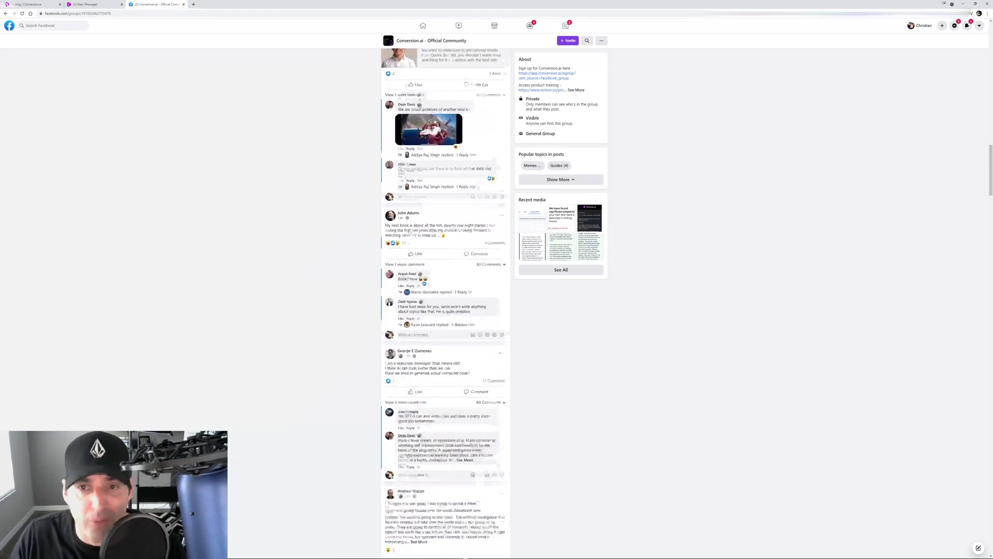
{"action": "scroll", "coordinate": [408, 230], "scroll_direction": "up", "scroll_amount": 15}
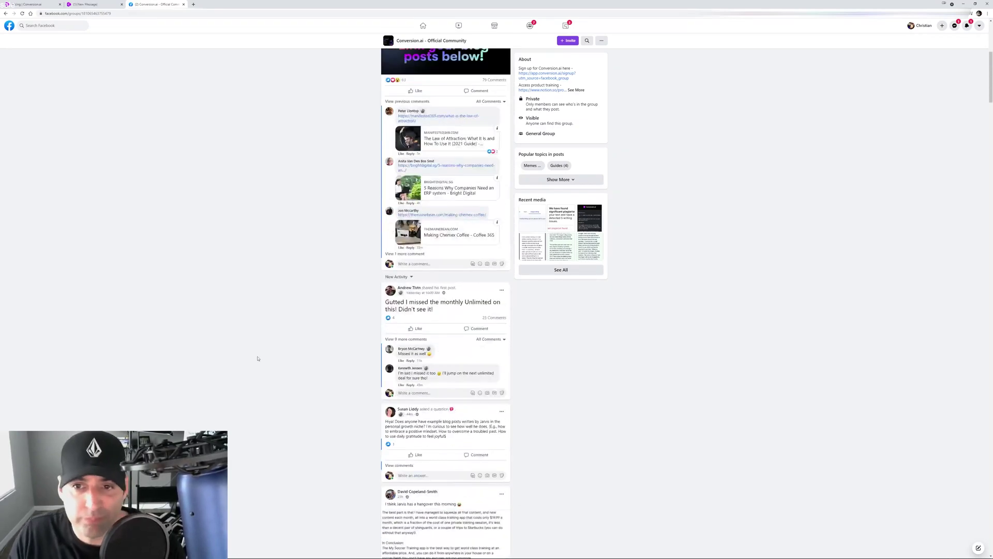